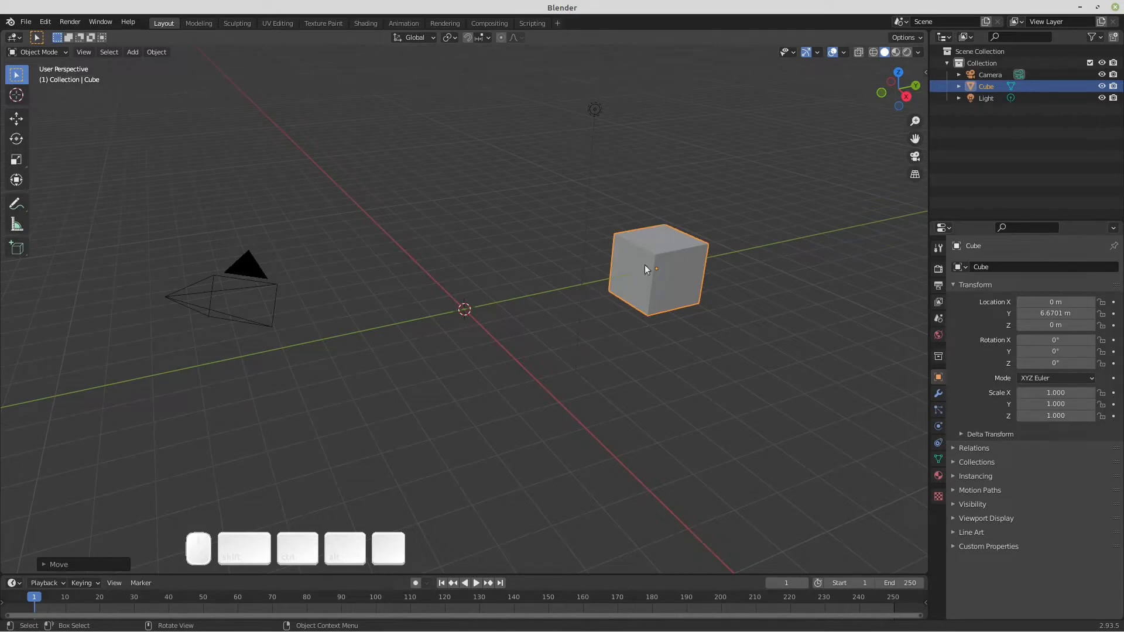
pyautogui.rightClick(653, 241)
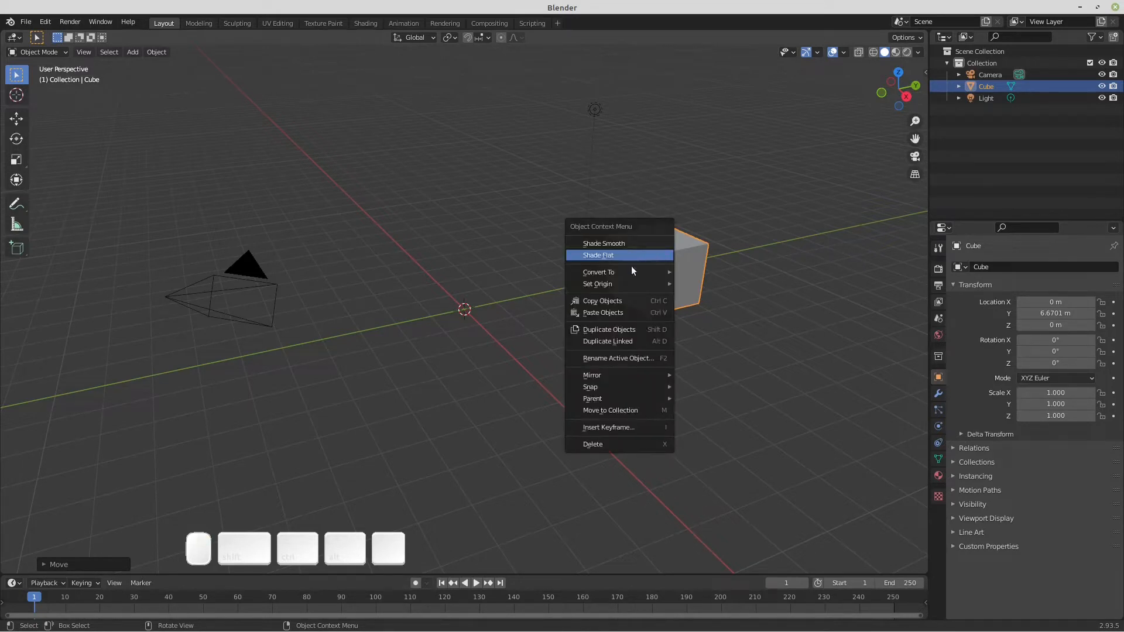
pyautogui.moveTo(625, 283)
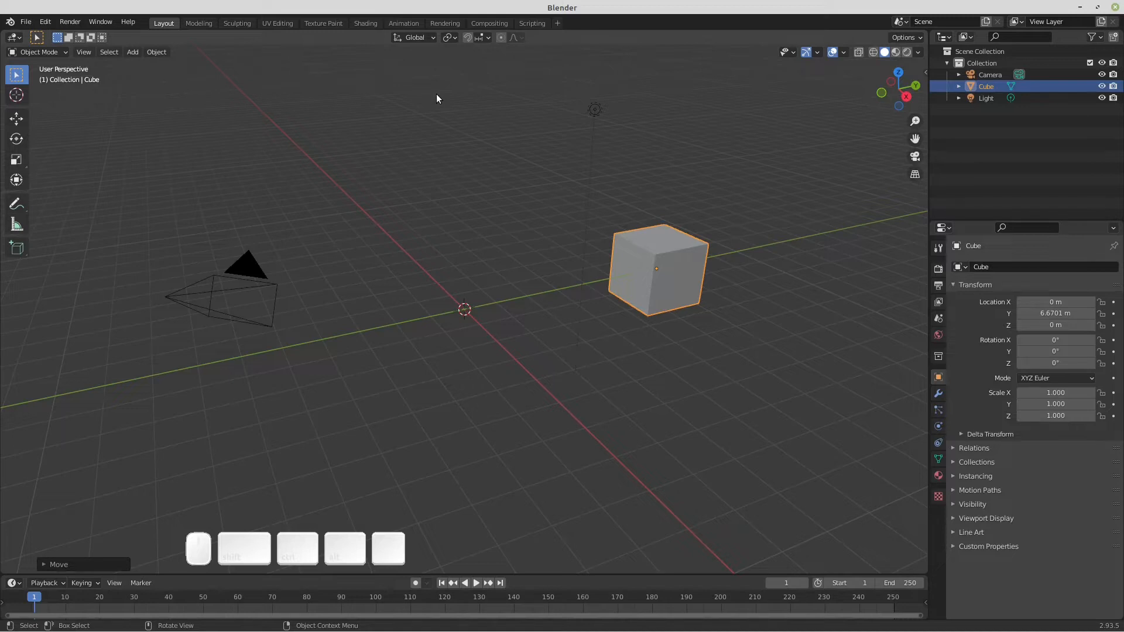
# Step: Place the 3D cursor in empty space at about X -2.46 m, Y -1.71 m, Z 3.12 m and set the cube's origin to it
pyautogui.press('shift')
pyautogui.press('shift')
pyautogui.keyDown('shift'); pyautogui.rightClick(370, 186); pyautogui.keyUp('shift')
pyautogui.rightClick(679, 242)
pyautogui.moveTo(675, 274)
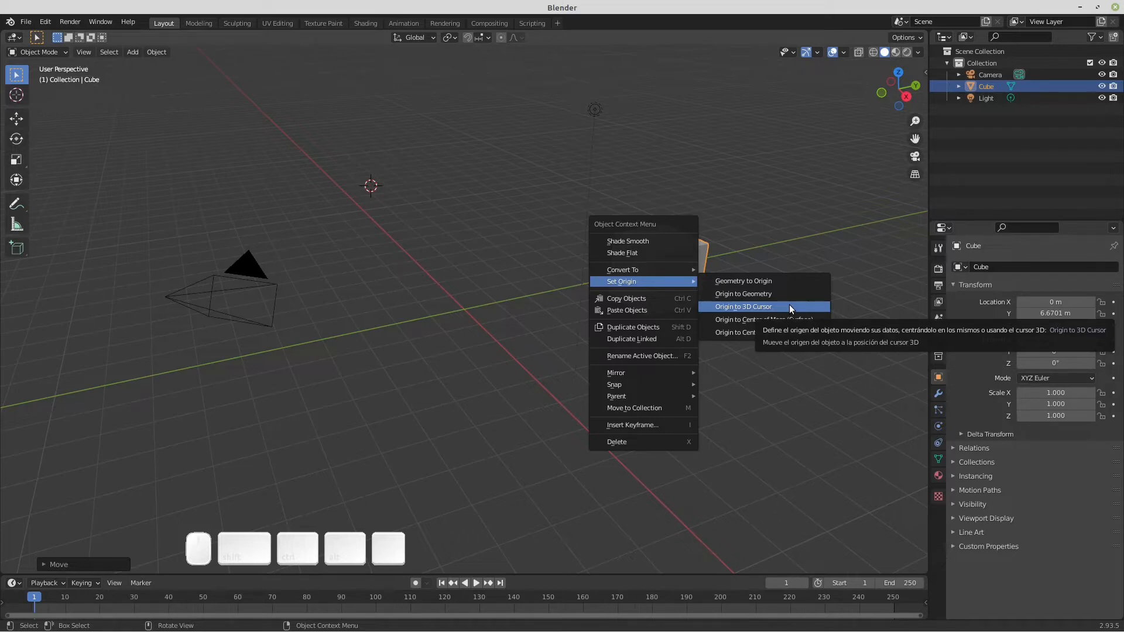
pyautogui.click(789, 307)
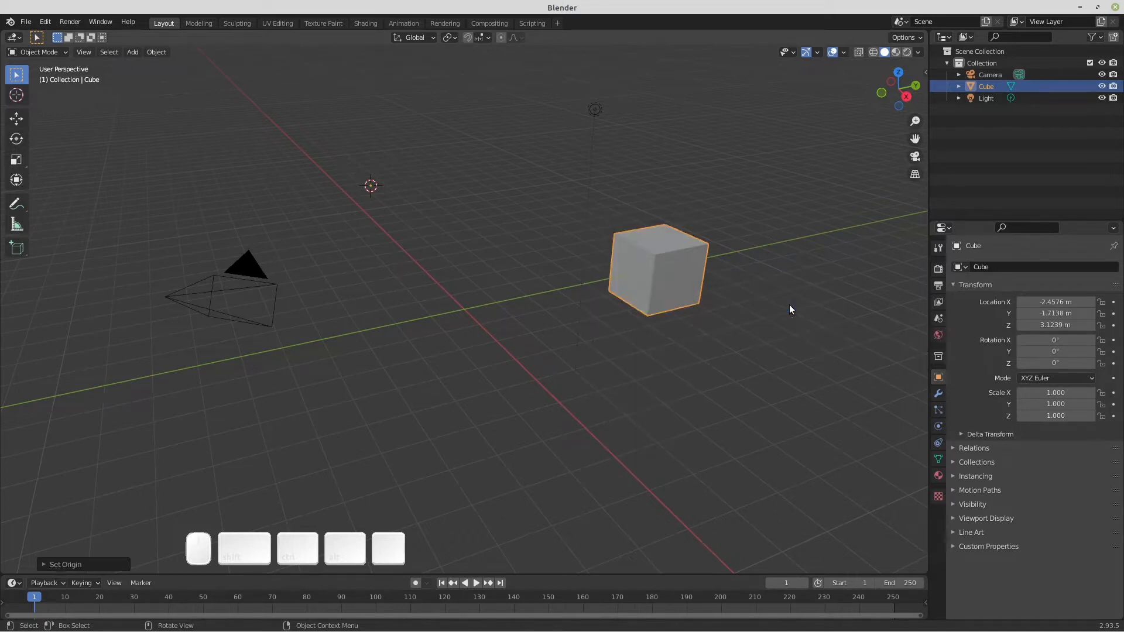
# Step: Try Geometry to Origin to bring the cube's mesh to its origin at the 3D cursor, and undo the move
pyautogui.rightClick(661, 245)
pyautogui.moveTo(662, 245)
pyautogui.rightClick(659, 242)
pyautogui.moveTo(659, 243)
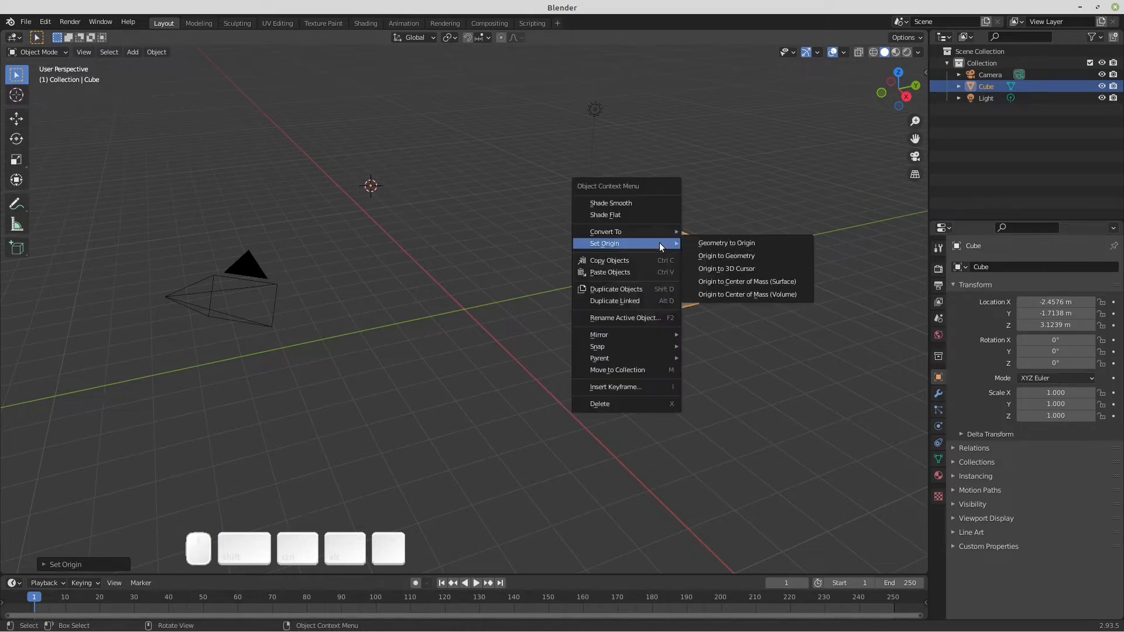
pyautogui.click(760, 245)
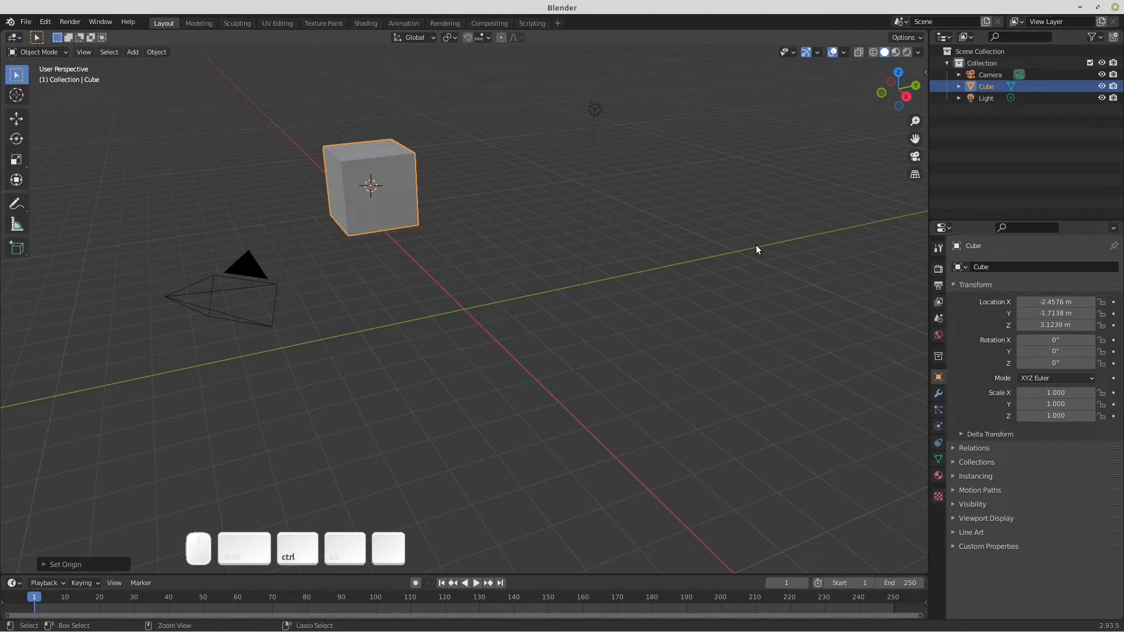
pyautogui.hotkey('ctrl', 'z')
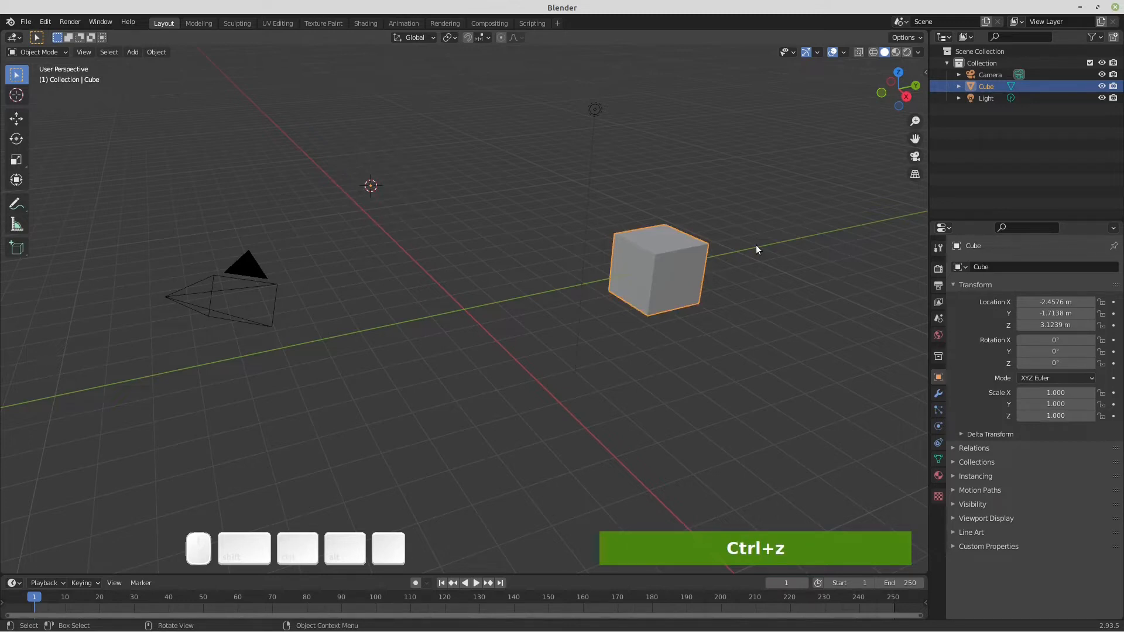
# Step: Return the cube's origin to the centre of its mesh with Origin to Geometry
pyautogui.rightClick(650, 131)
pyautogui.moveTo(650, 131)
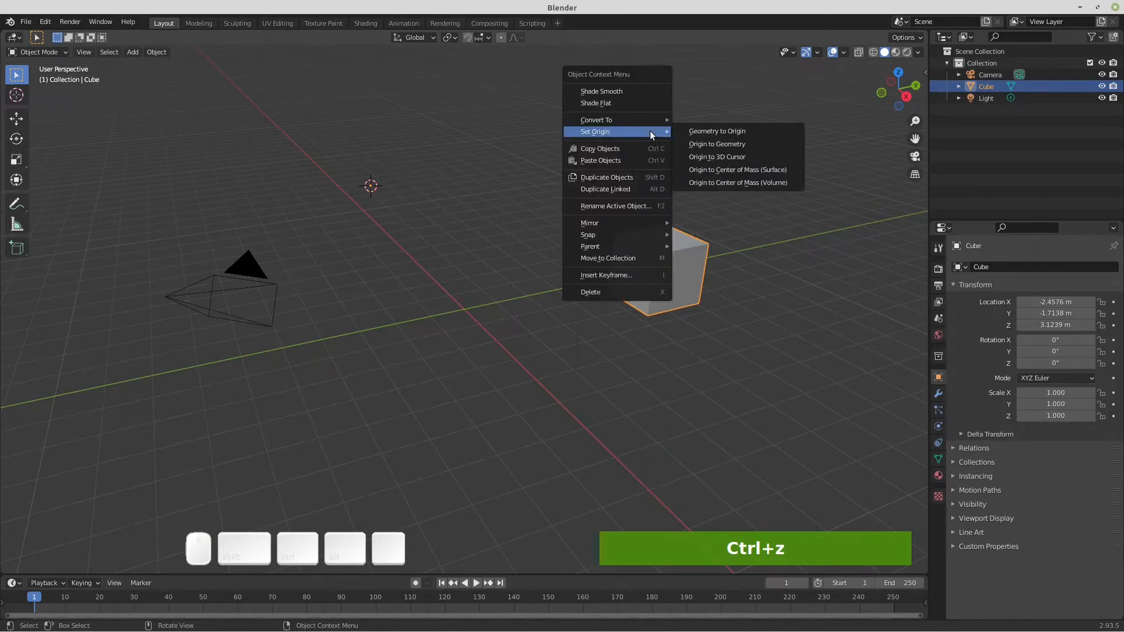
pyautogui.click(761, 142)
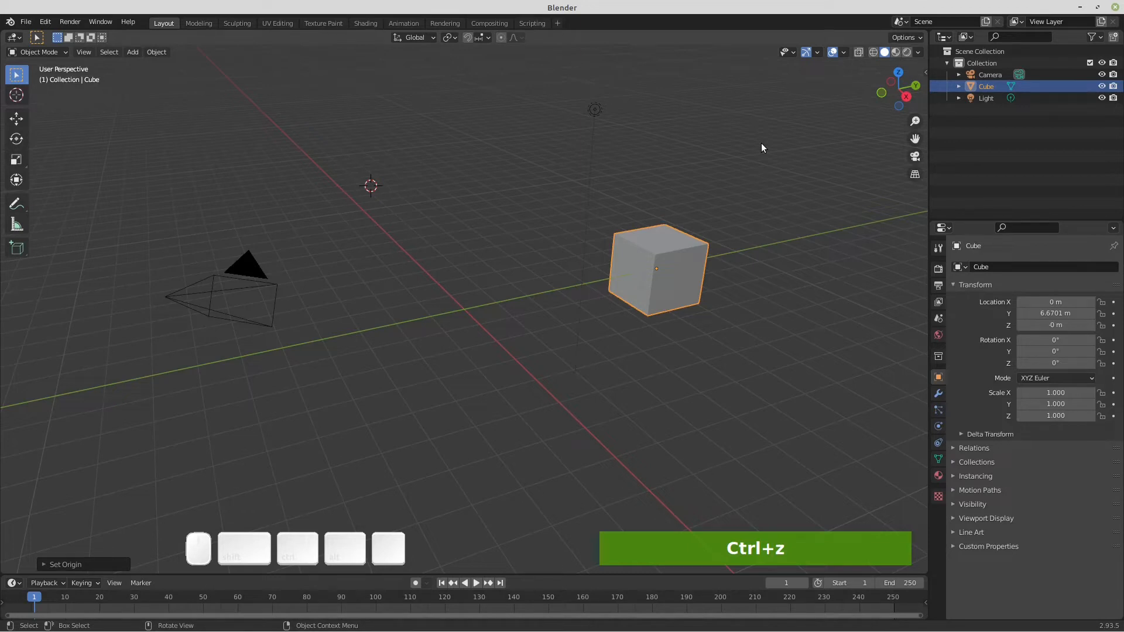
# Step: Duplicate the cube's mesh in Edit Mode and place the copy beside the original in the negative Y direction, returning to Object Mode
pyautogui.press('Tab')
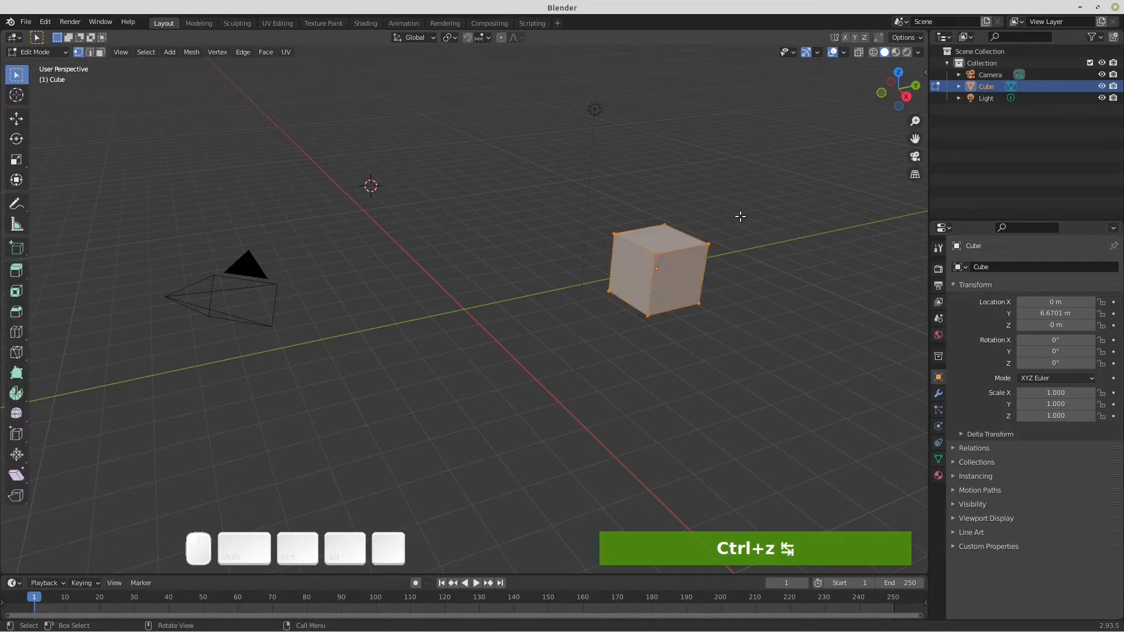
pyautogui.press('shift')
pyautogui.hotkey('shift', 'd')
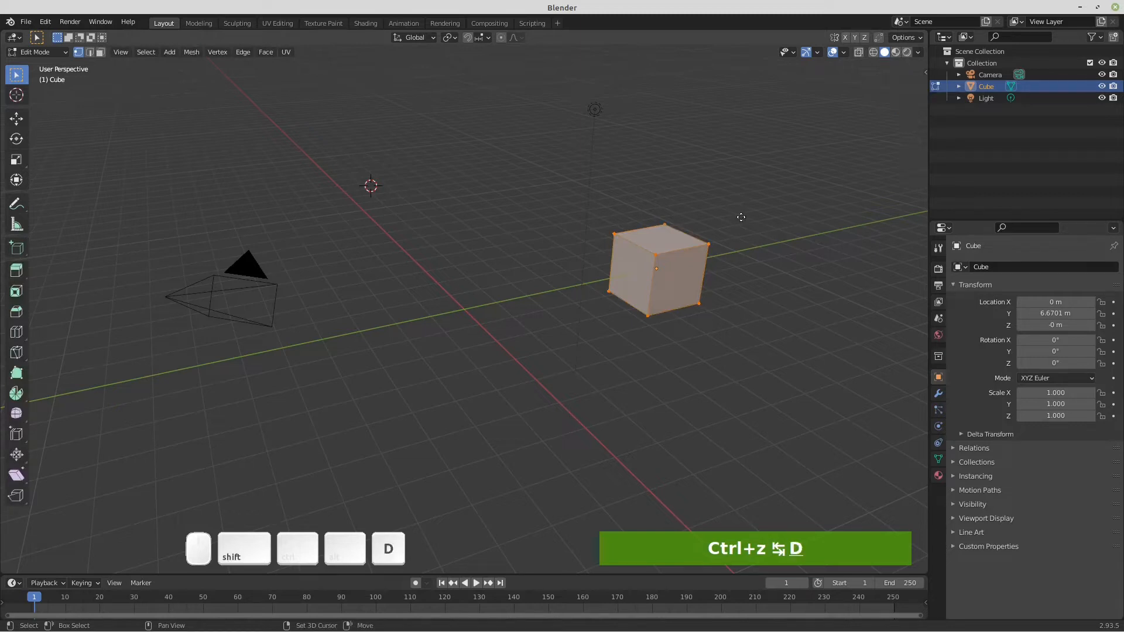
pyautogui.press('y')
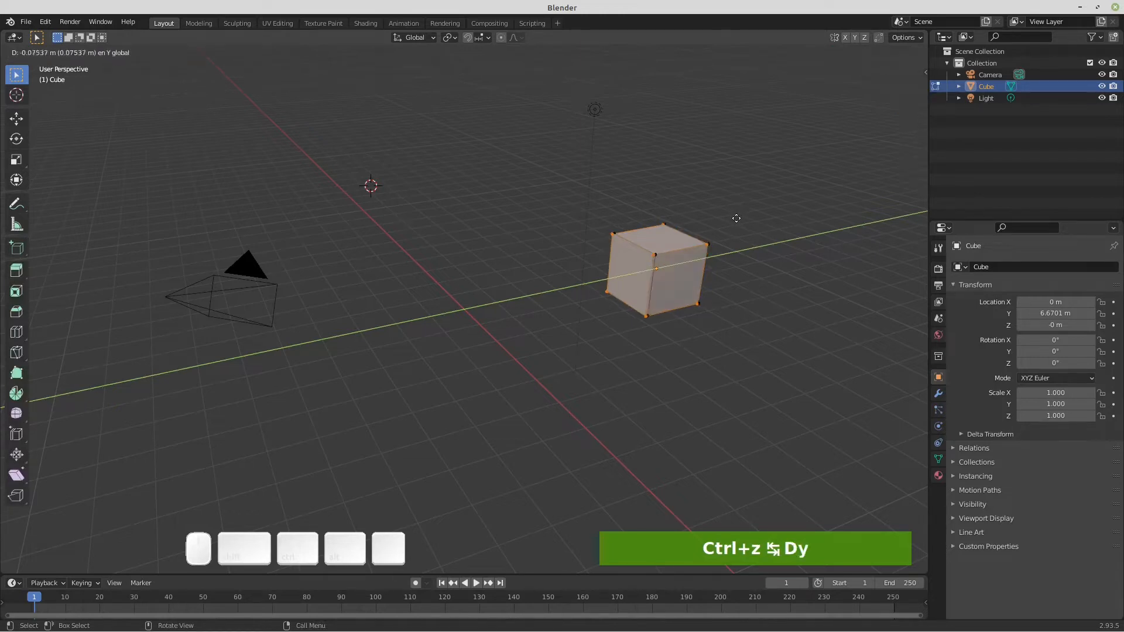
pyautogui.click(638, 232)
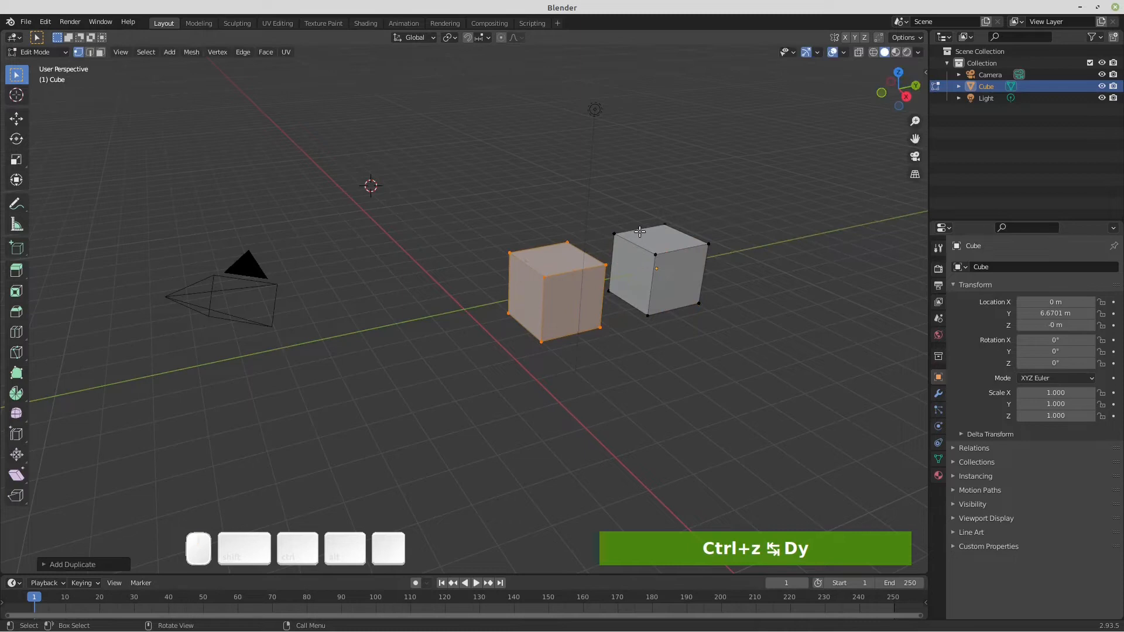
pyautogui.press('Tab')
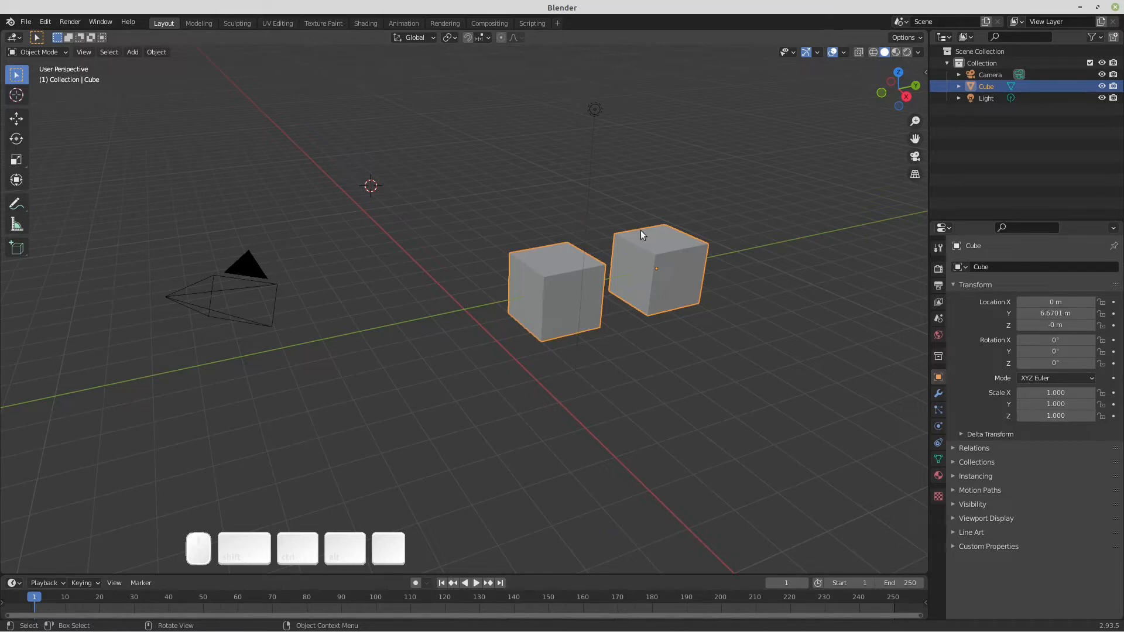
# Step: Set the origin of the two-cube object with Origin to Geometry and check its position between the cubes
pyautogui.moveTo(630, 235); pyautogui.dragTo(704, 244, button='middle')
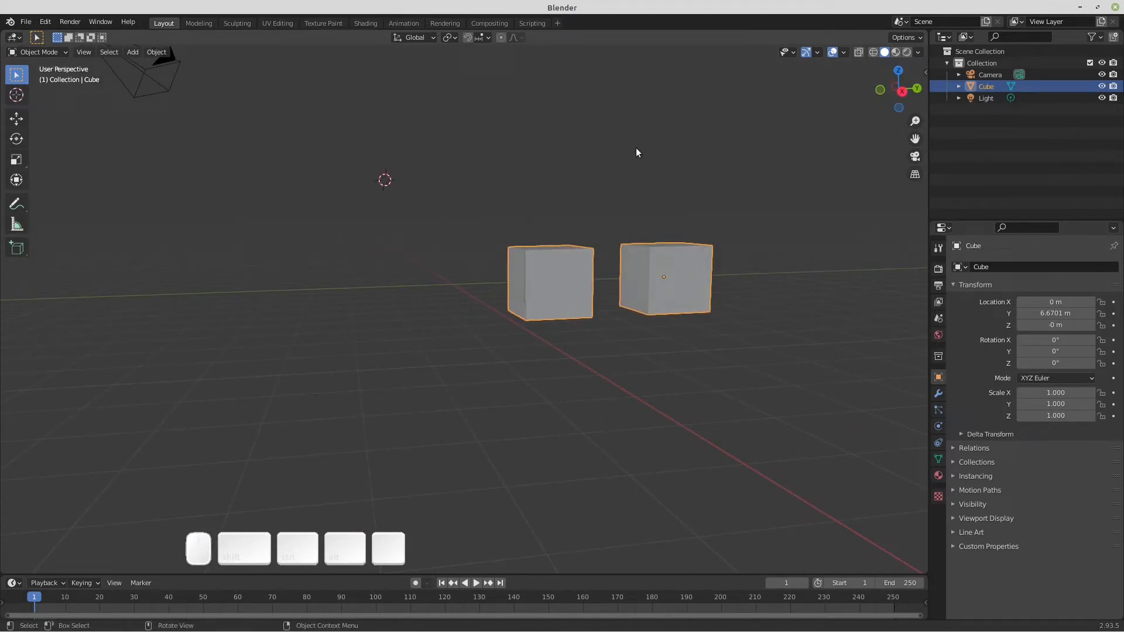
pyautogui.rightClick(664, 167)
pyautogui.moveTo(665, 165)
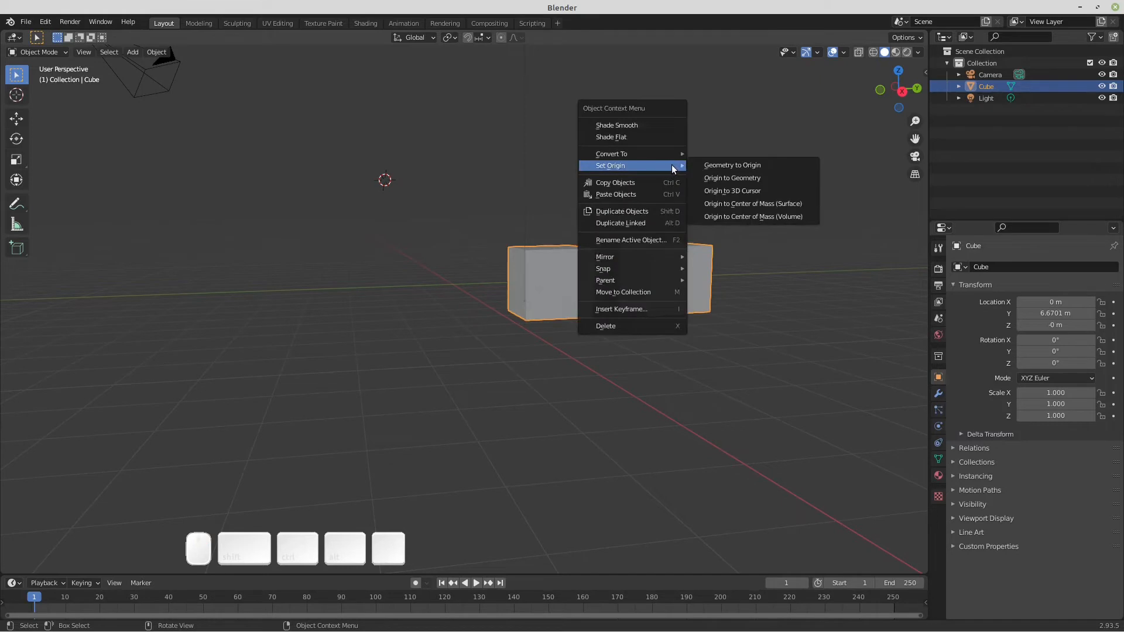
pyautogui.click(726, 178)
pyautogui.moveTo(673, 284); pyautogui.dragTo(635, 253, button='middle')
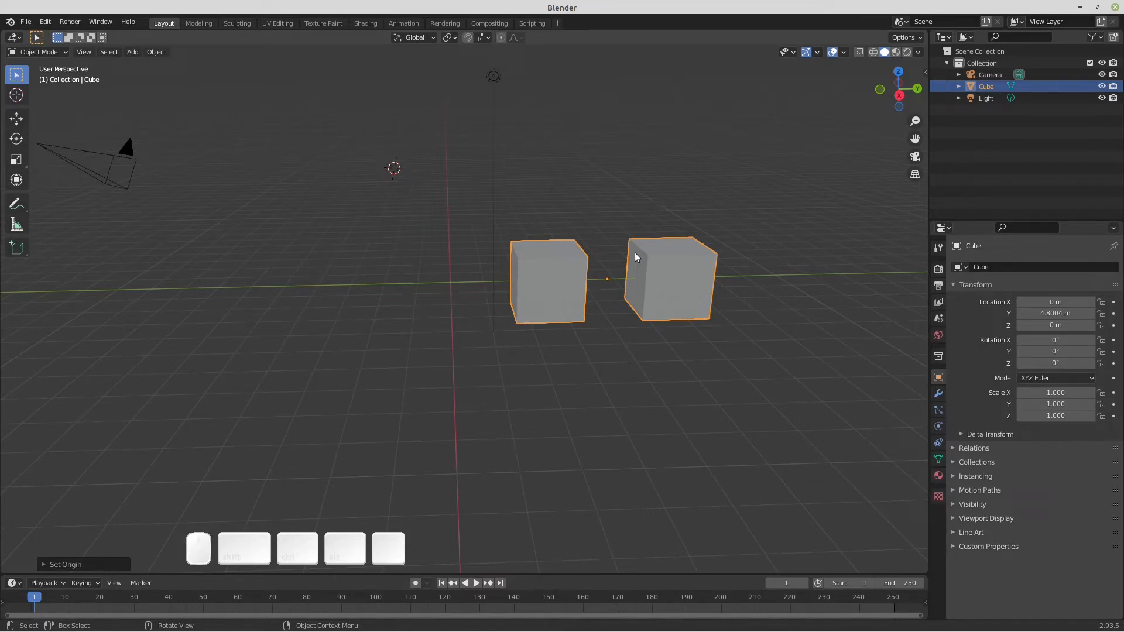
# Step: Subdivide the duplicated cube in Edit Mode, repeat the subdivision three more times, and return to Object Mode
pyautogui.press('Tab')
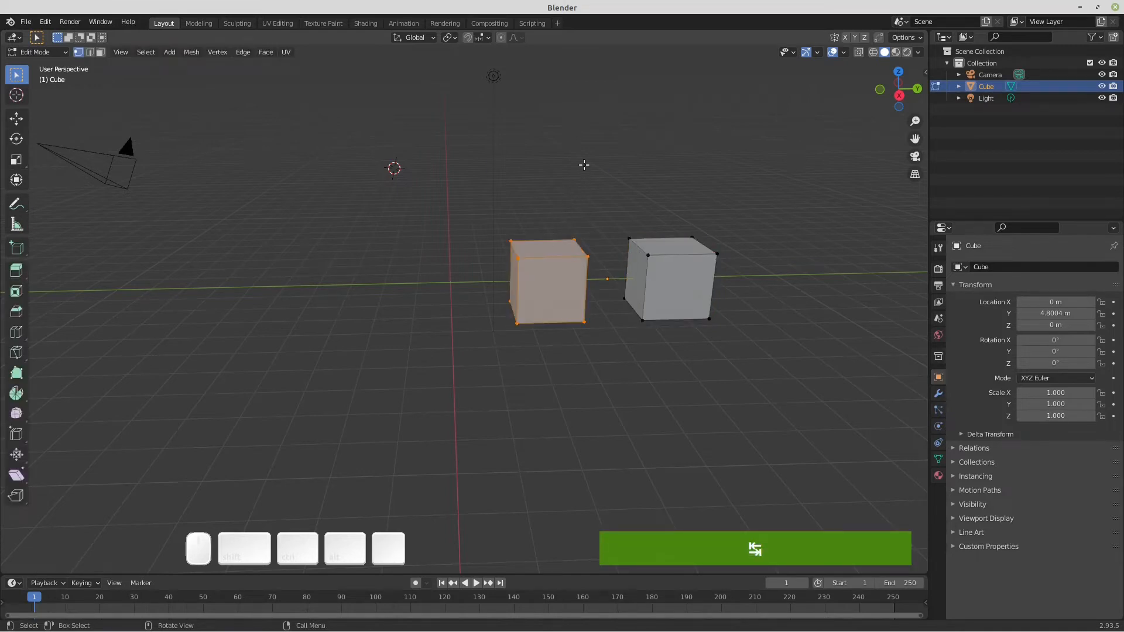
pyautogui.rightClick(584, 165)
pyautogui.click(584, 166)
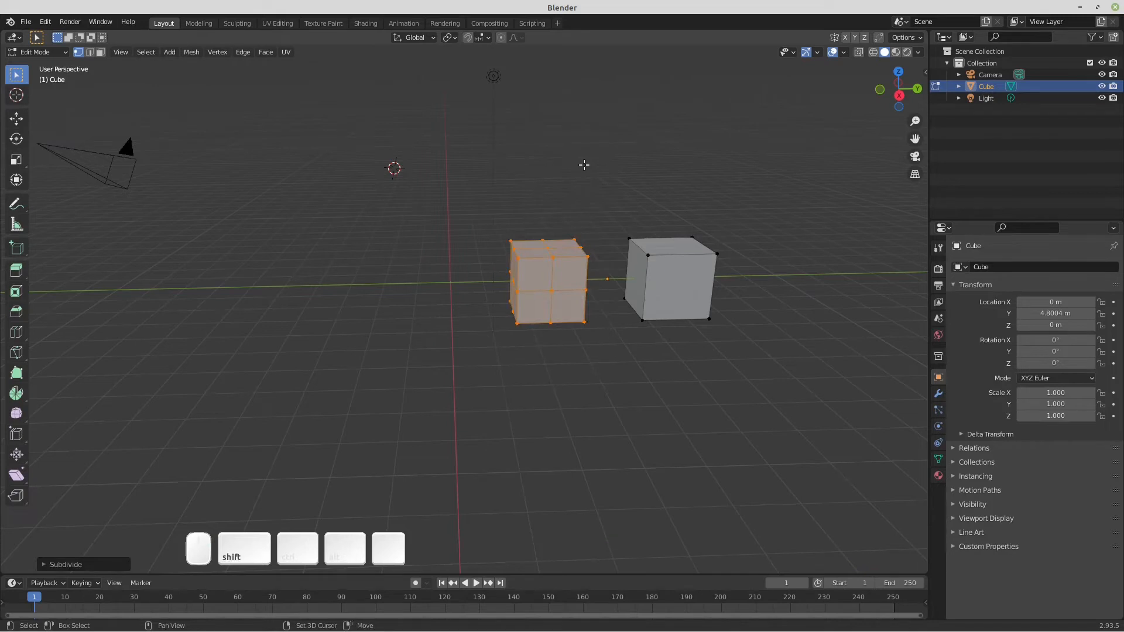
pyautogui.hotkey('shift', 'r')
pyautogui.hotkey('shift', 'r')
pyautogui.hotkey('shift', 'r')
pyautogui.press('Tab')
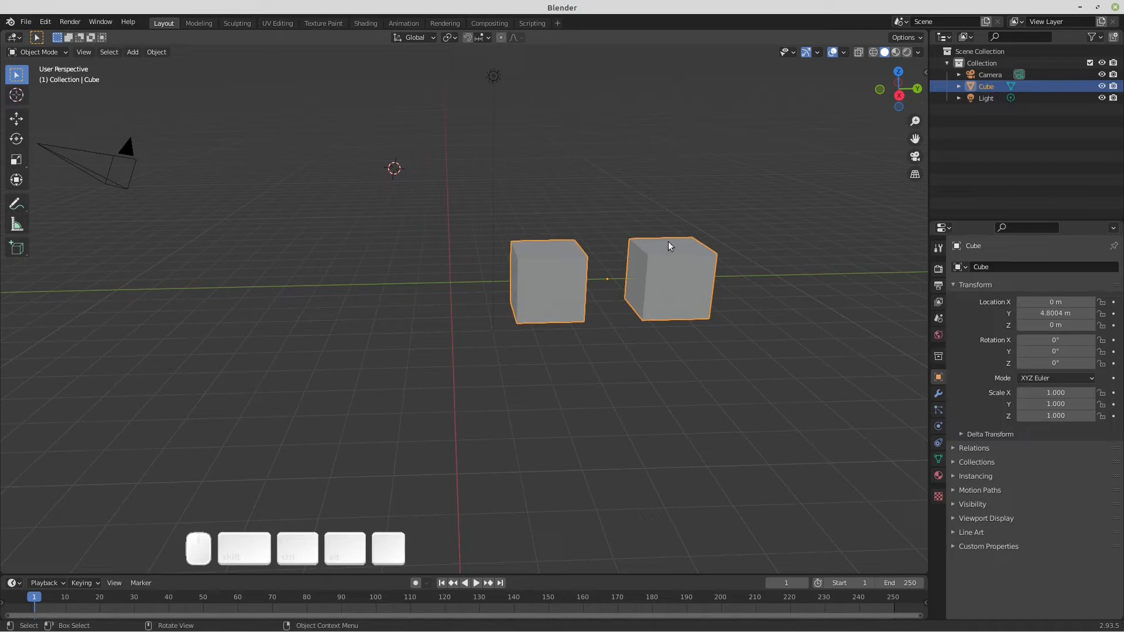
# Step: Recalculate the two-cube object's origin from the denser mesh with Origin to Geometry
pyautogui.rightClick(687, 156)
pyautogui.moveTo(688, 156)
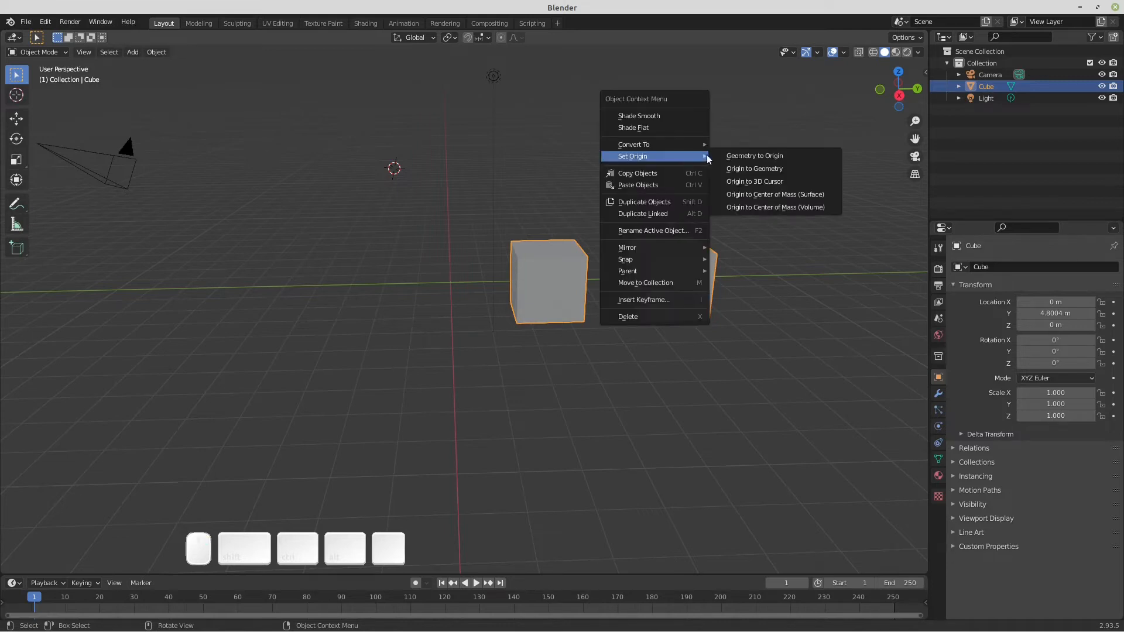
pyautogui.click(751, 170)
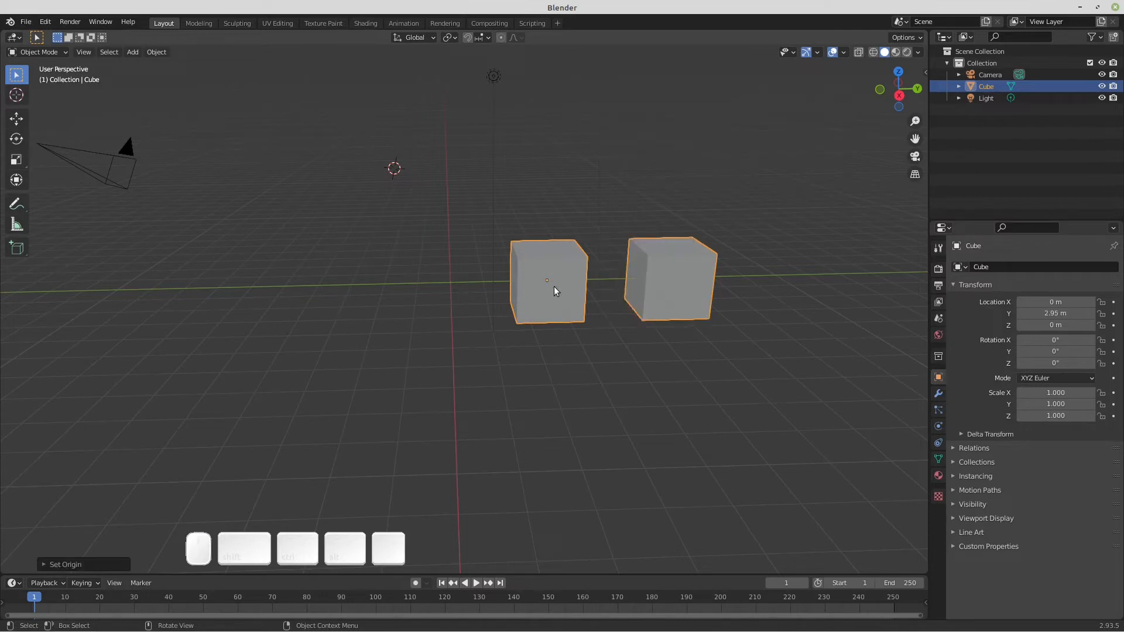
# Step: Set the two-cube object's origin to the 3D cursor
pyautogui.moveTo(553, 286); pyautogui.dragTo(685, 328, button='middle')
pyautogui.rightClick(640, 178)
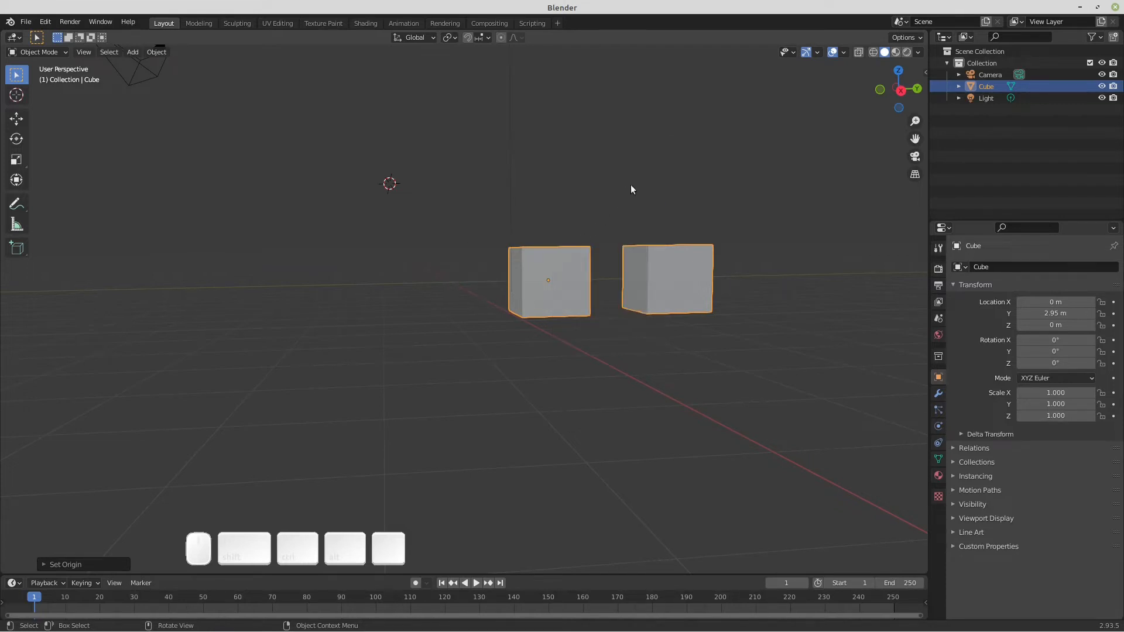
pyautogui.moveTo(643, 173); pyautogui.dragTo(654, 190, button='middle')
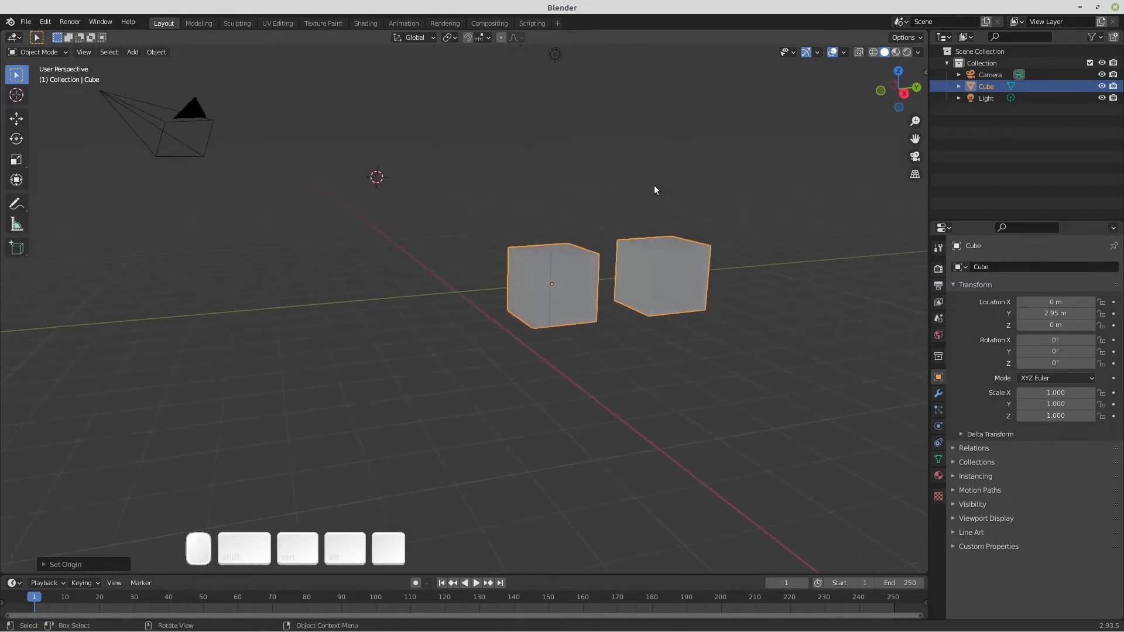
pyautogui.rightClick(651, 156)
pyautogui.moveTo(651, 155)
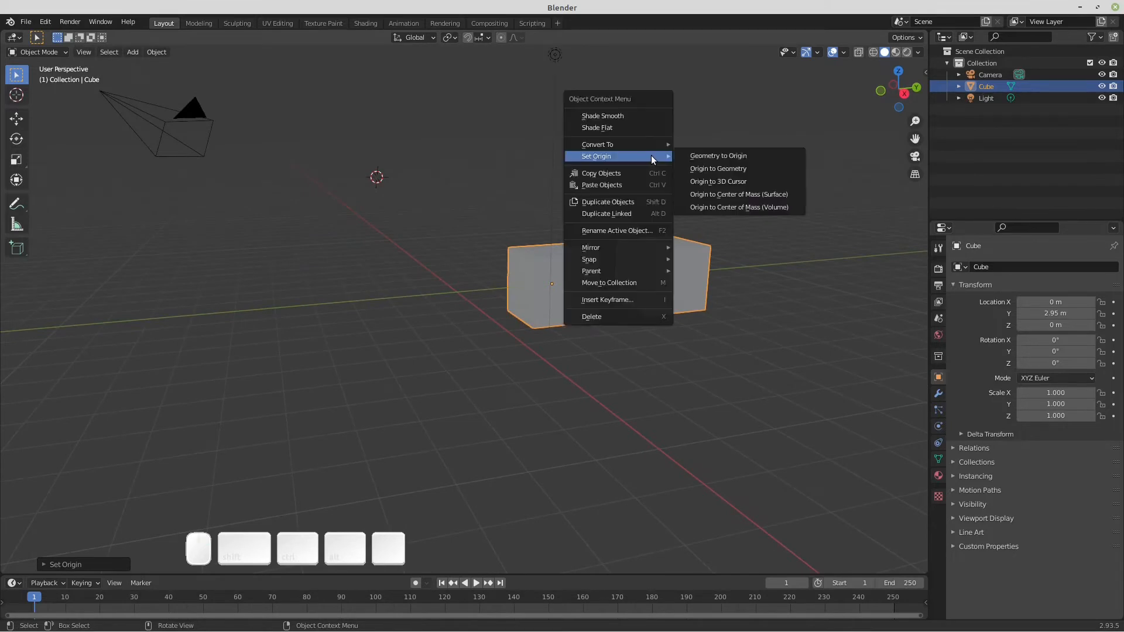
pyautogui.click(732, 177)
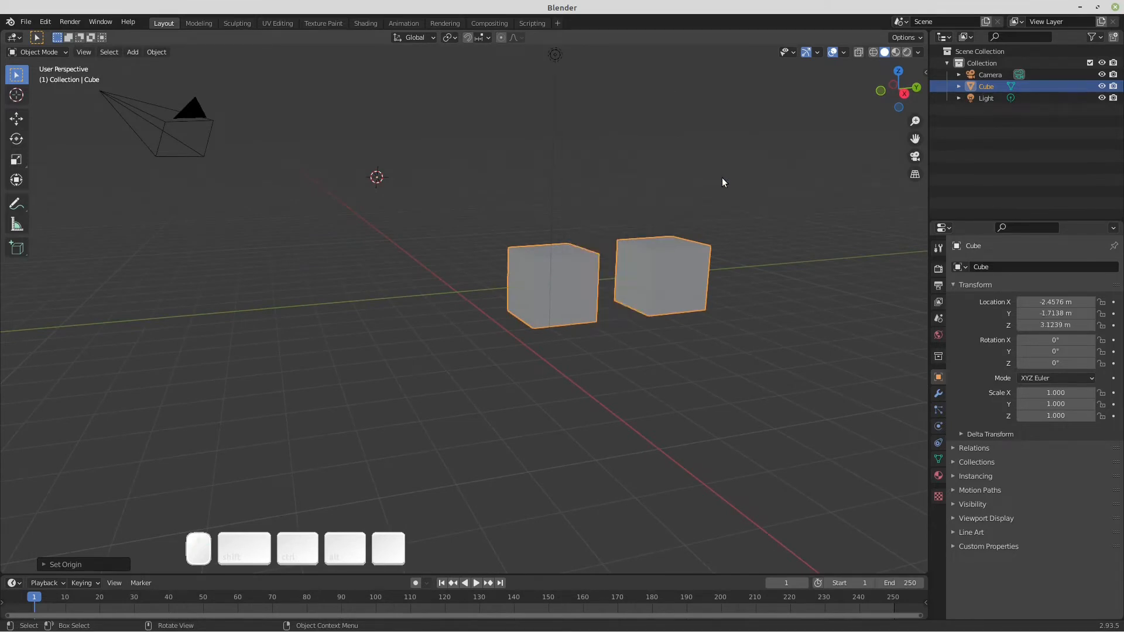
# Step: Move both cubes' geometry to the object's origin at the 3D cursor with Geometry to Origin
pyautogui.rightClick(649, 144)
pyautogui.moveTo(649, 144)
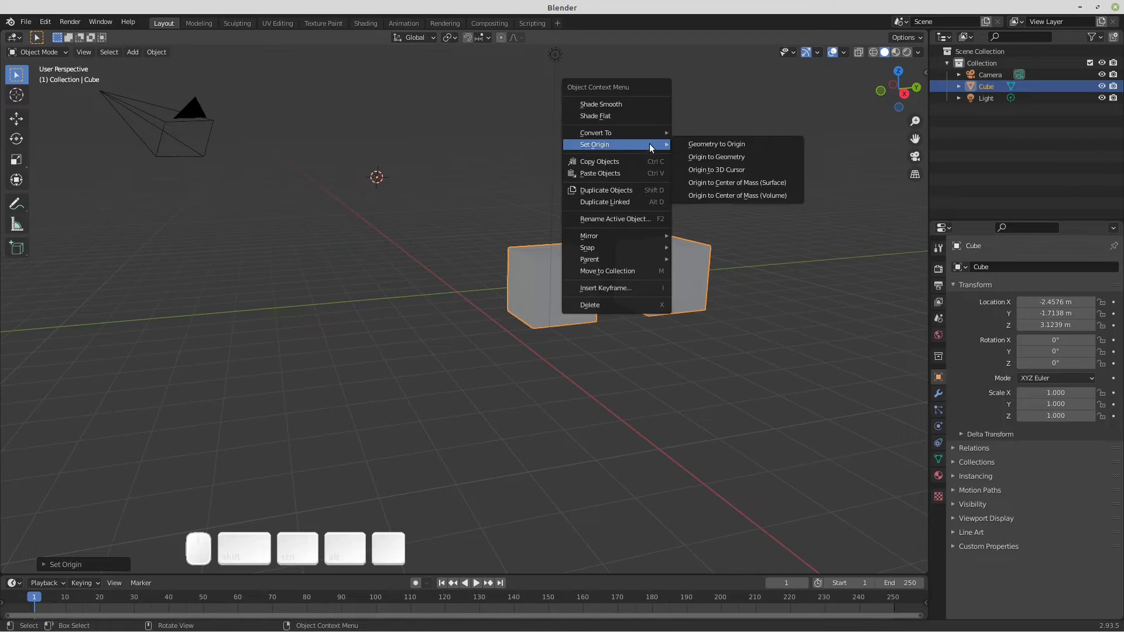
pyautogui.click(729, 144)
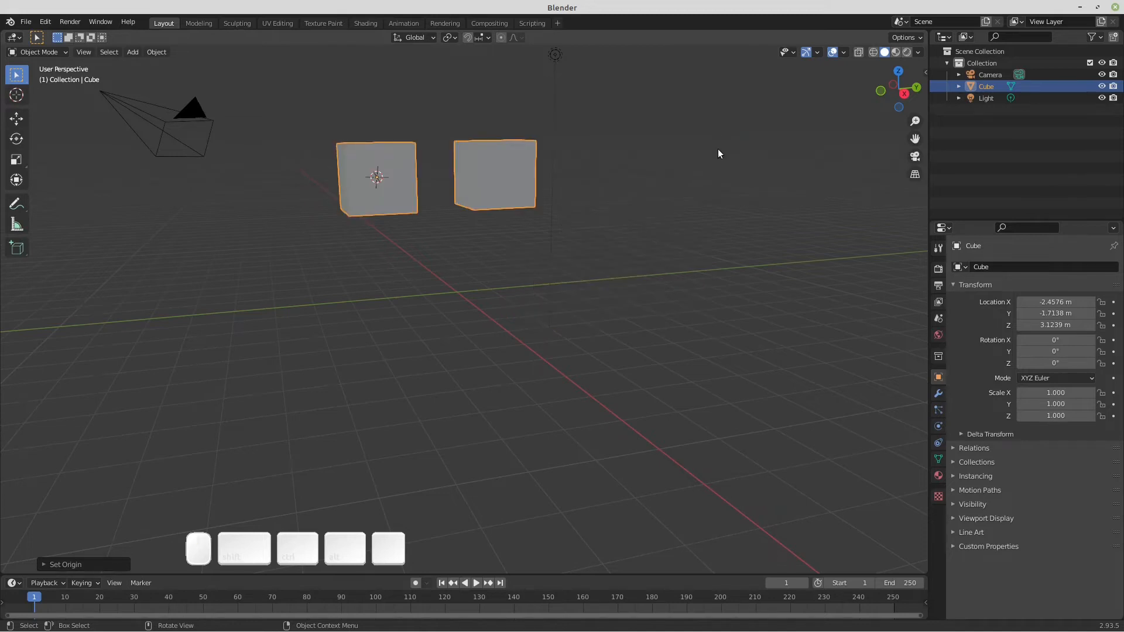
# Step: Clear the selection in Edit Mode and select the linked mesh of the subdivided cube to examine its vertices around the origin
pyautogui.press('Tab')
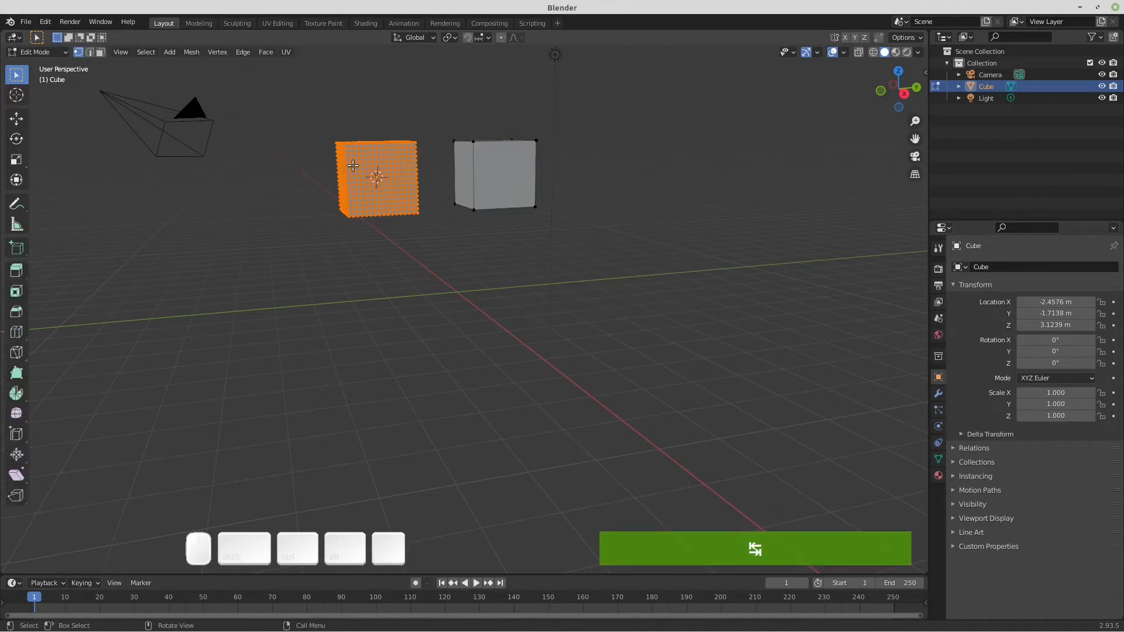
pyautogui.hotkey('alt', 'a')
pyautogui.press('l')
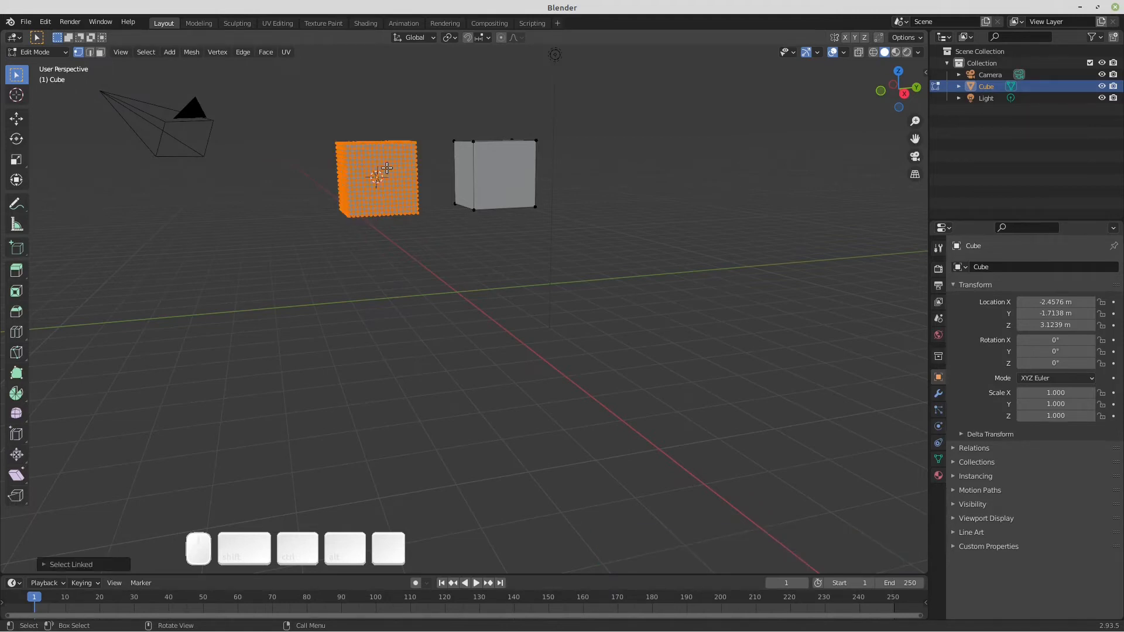
pyautogui.moveTo(369, 226)
pyautogui.mouseDown(button='middle')
pyautogui.moveTo(482, 213)
pyautogui.moveTo(369, 230)
pyautogui.moveTo(380, 214)
pyautogui.mouseUp(button='middle')
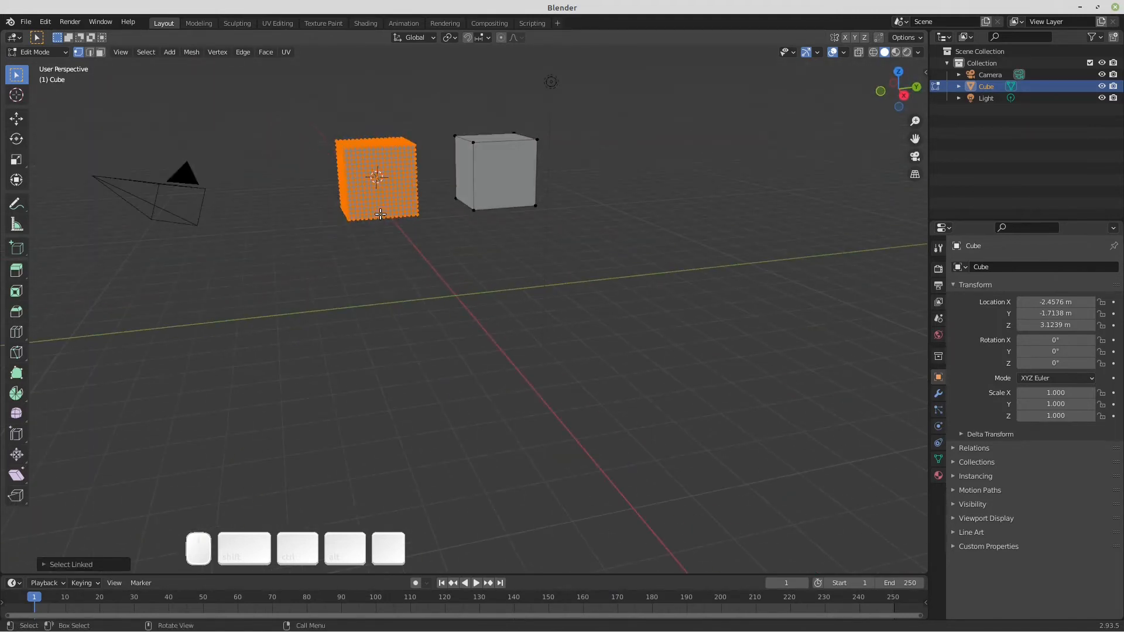
# Step: Undo the linked selection and the Geometry to Origin move, returning to Object Mode
pyautogui.hotkey('ctrl', 'z')
pyautogui.press('Tab')
pyautogui.hotkey('ctrl', 'z')
pyautogui.hotkey('ctrl', 'z')
pyautogui.hotkey('ctrl', 'z')
pyautogui.hotkey('ctrl', 'z')
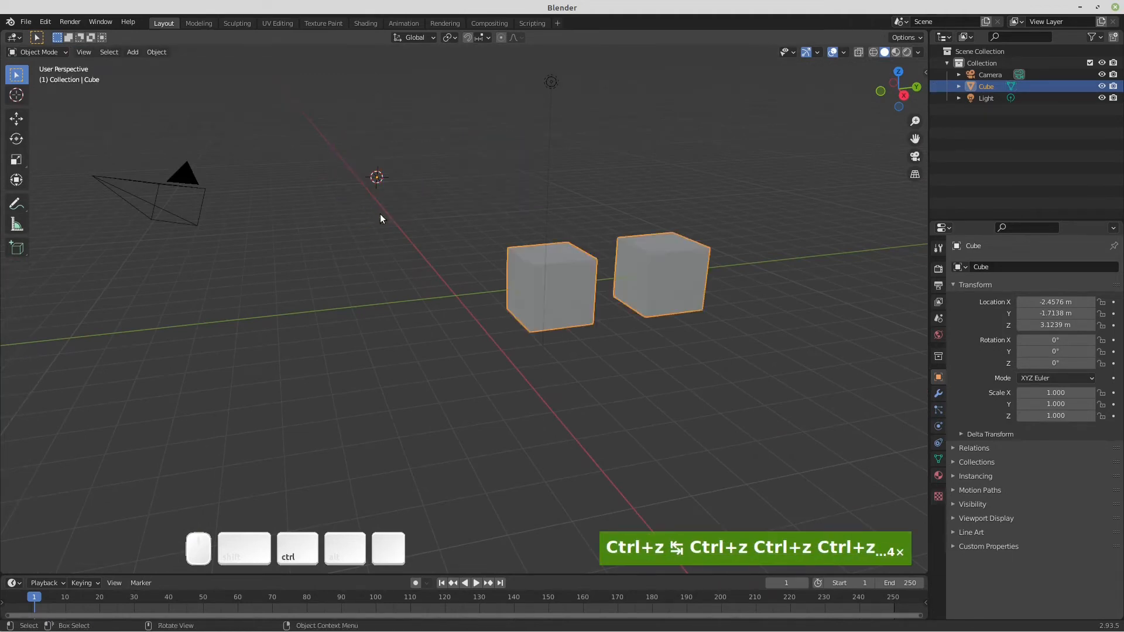
# Step: Set the origin back onto the two-cube object's mesh with Origin to Geometry
pyautogui.rightClick(673, 117)
pyautogui.moveTo(673, 114)
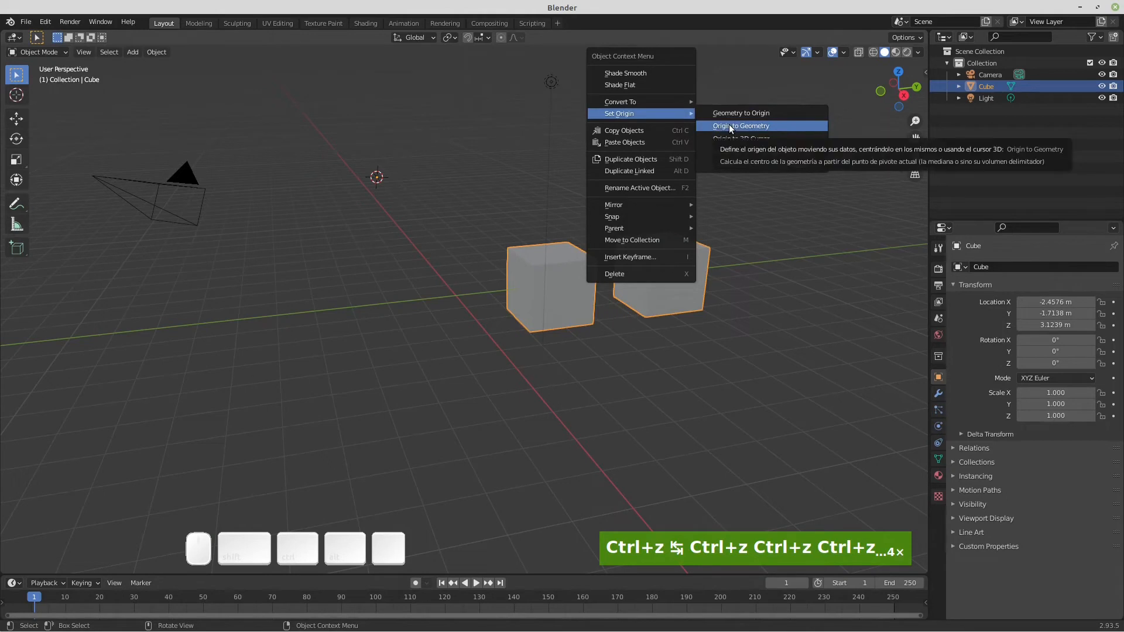
pyautogui.click(751, 126)
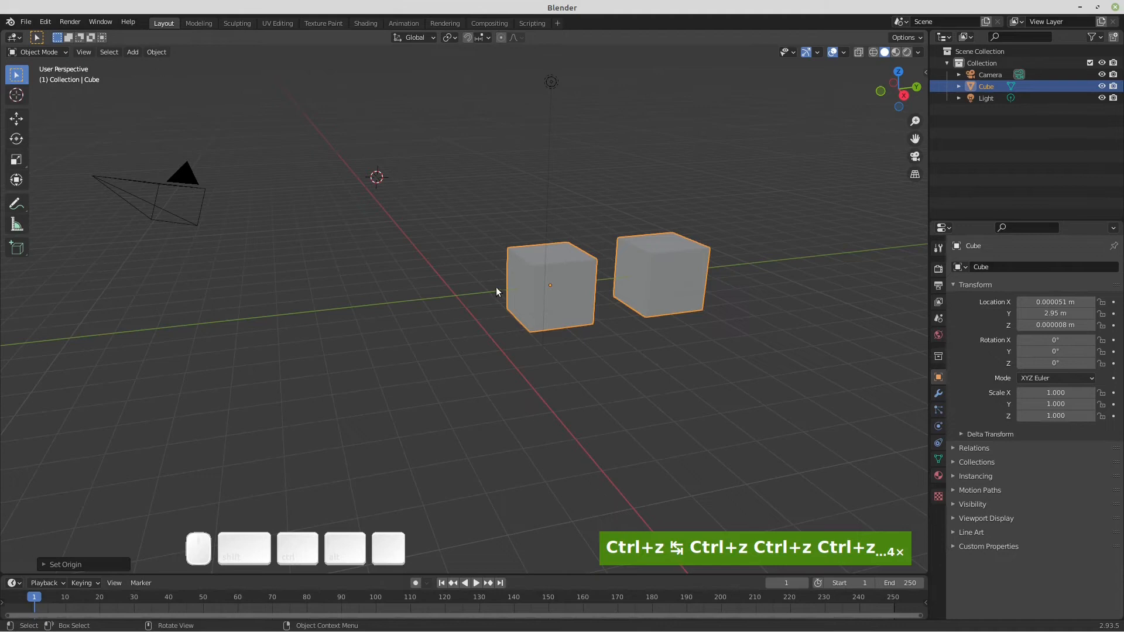
pyautogui.rightClick(653, 141)
pyautogui.moveTo(631, 272); pyautogui.dragTo(648, 228, button='middle')
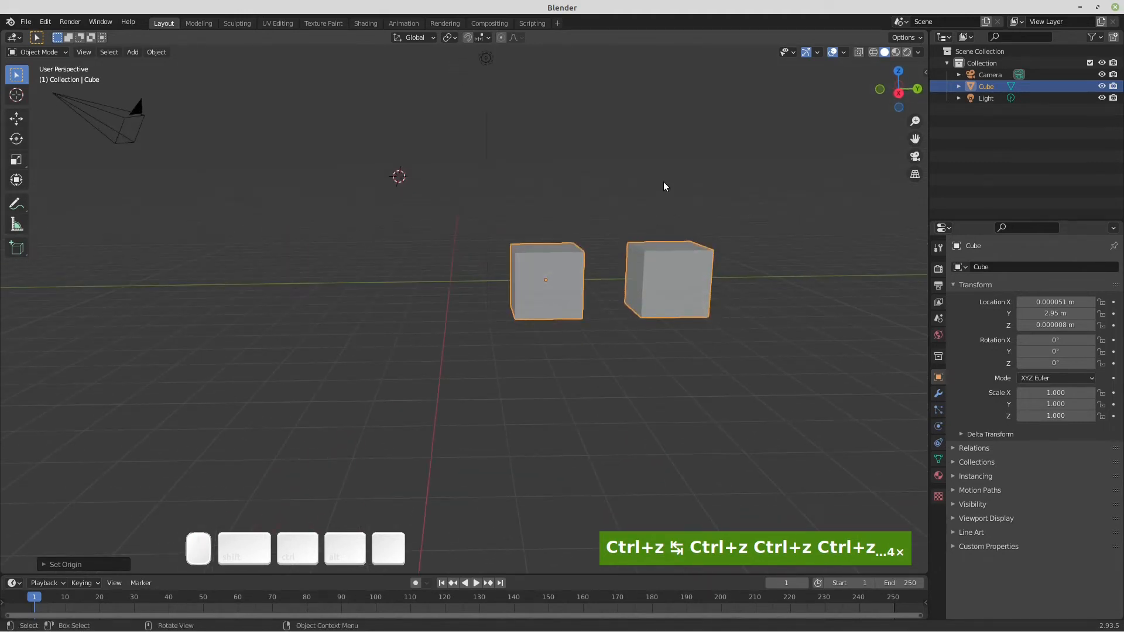
# Step: Set the two-cube object's origin to its Center of Mass (Surface)
pyautogui.rightClick(664, 184)
pyautogui.moveTo(664, 183)
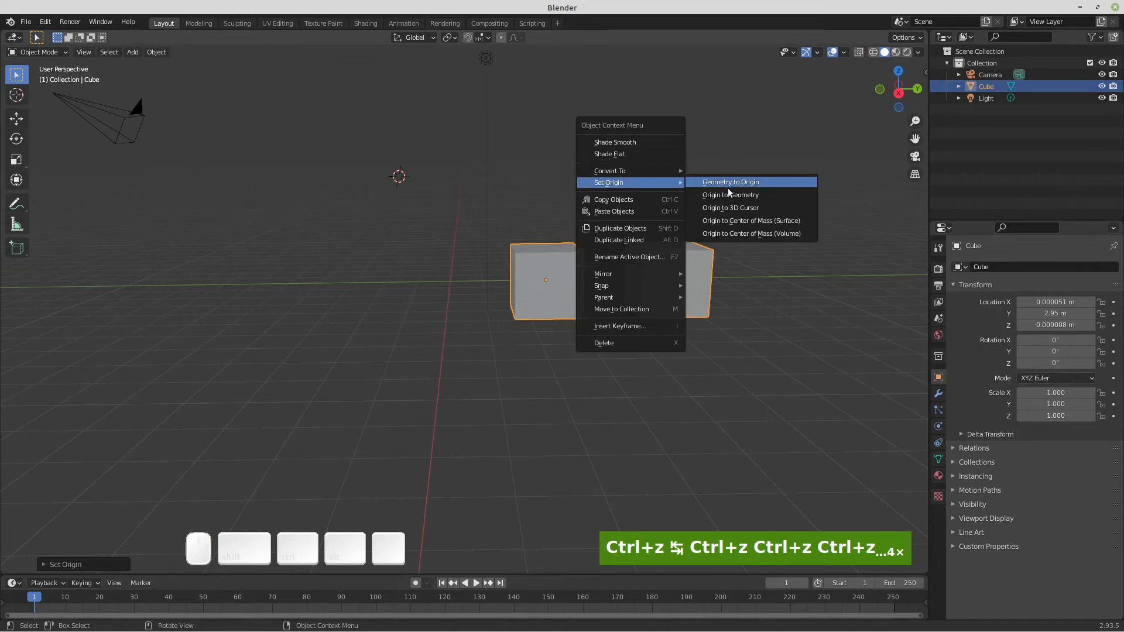
pyautogui.click(747, 220)
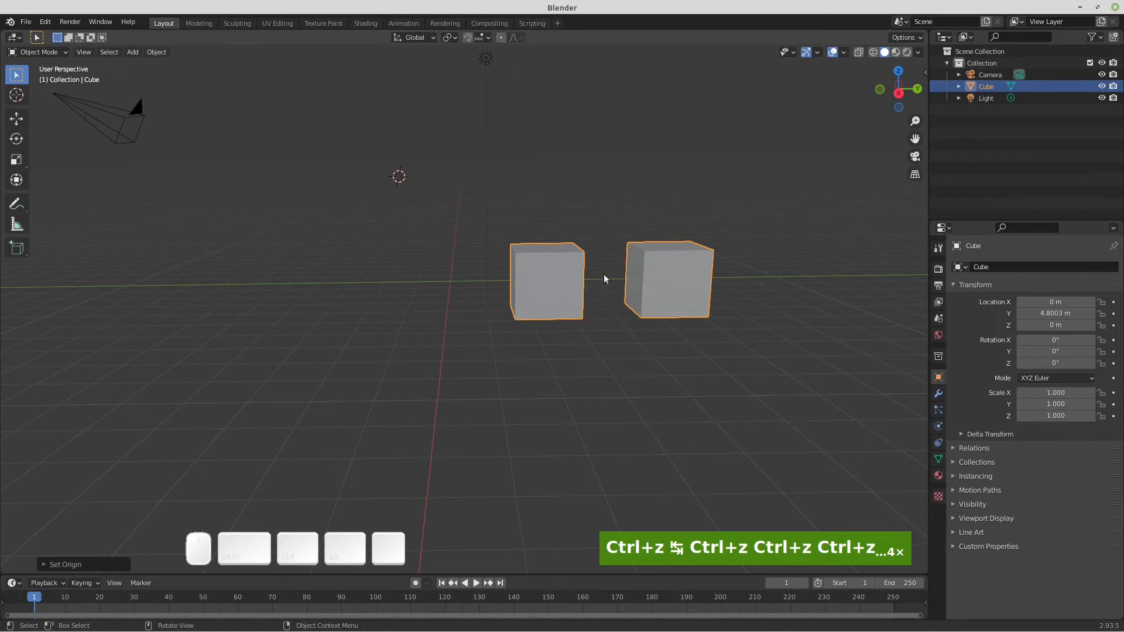
# Step: Set the two-cube object's origin to its Center of Mass (Volume)
pyautogui.moveTo(698, 323); pyautogui.dragTo(694, 286, button='middle')
pyautogui.rightClick(702, 147)
pyautogui.moveTo(702, 147)
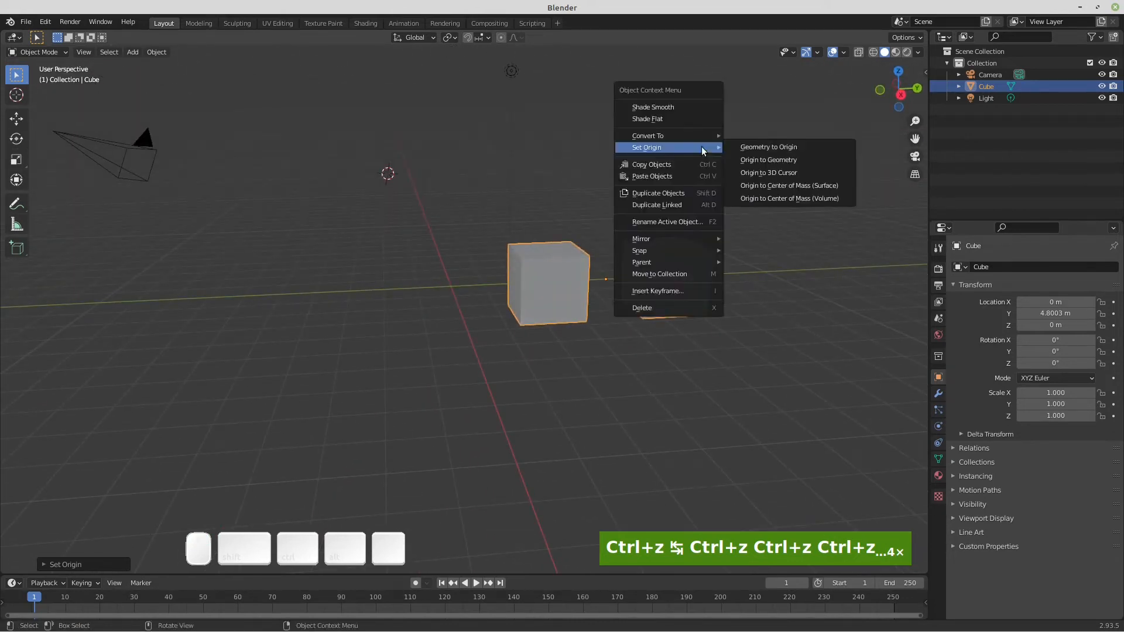
pyautogui.click(785, 198)
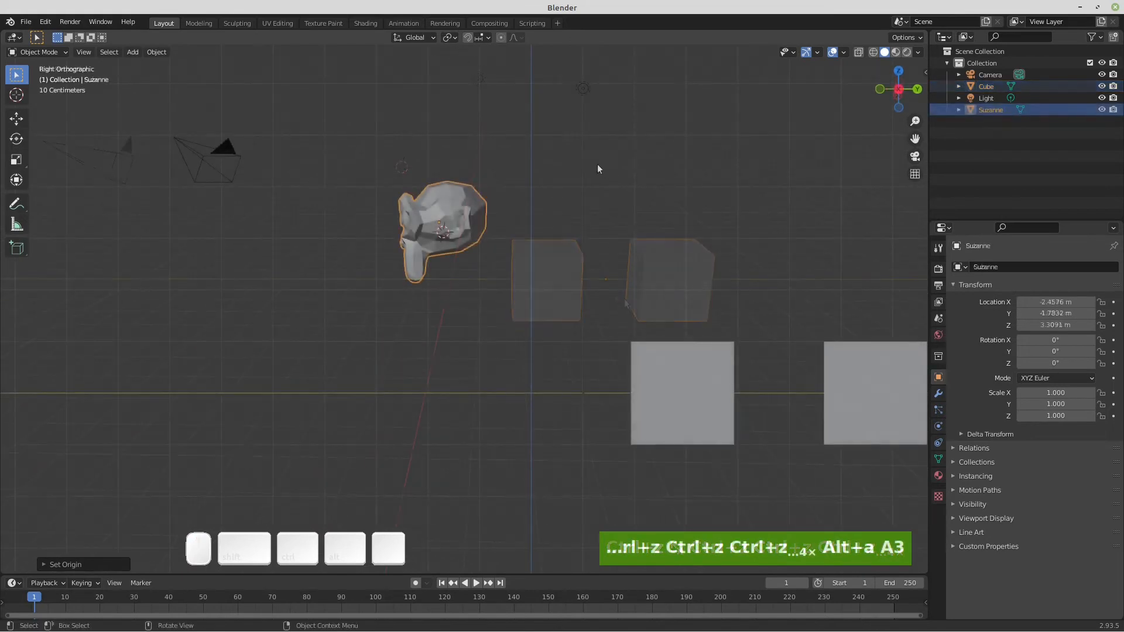
# Step: Set the Suzanne monkey head's origin to its Center of Mass (Surface)
pyautogui.scroll(5, 461, 170)
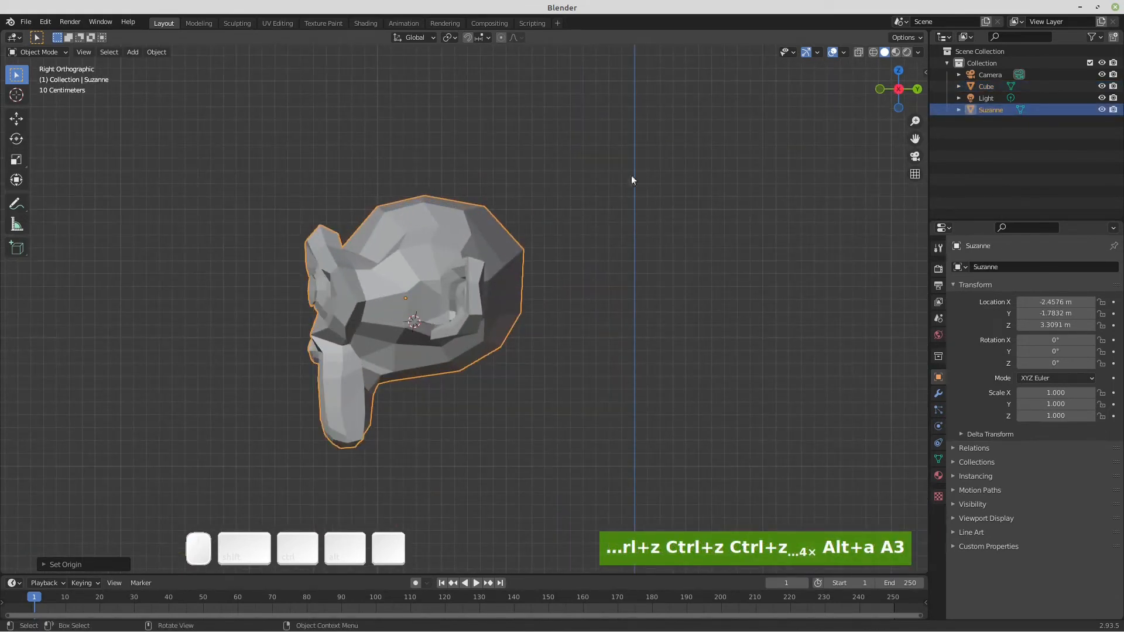
pyautogui.rightClick(646, 100)
pyautogui.moveTo(647, 101)
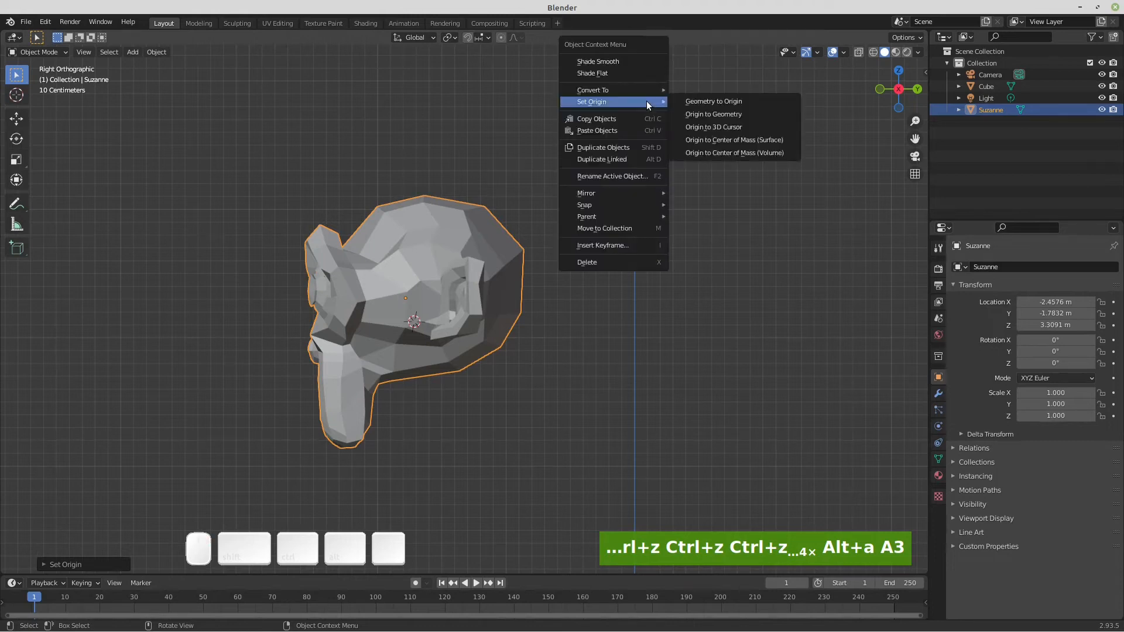
pyautogui.click(714, 142)
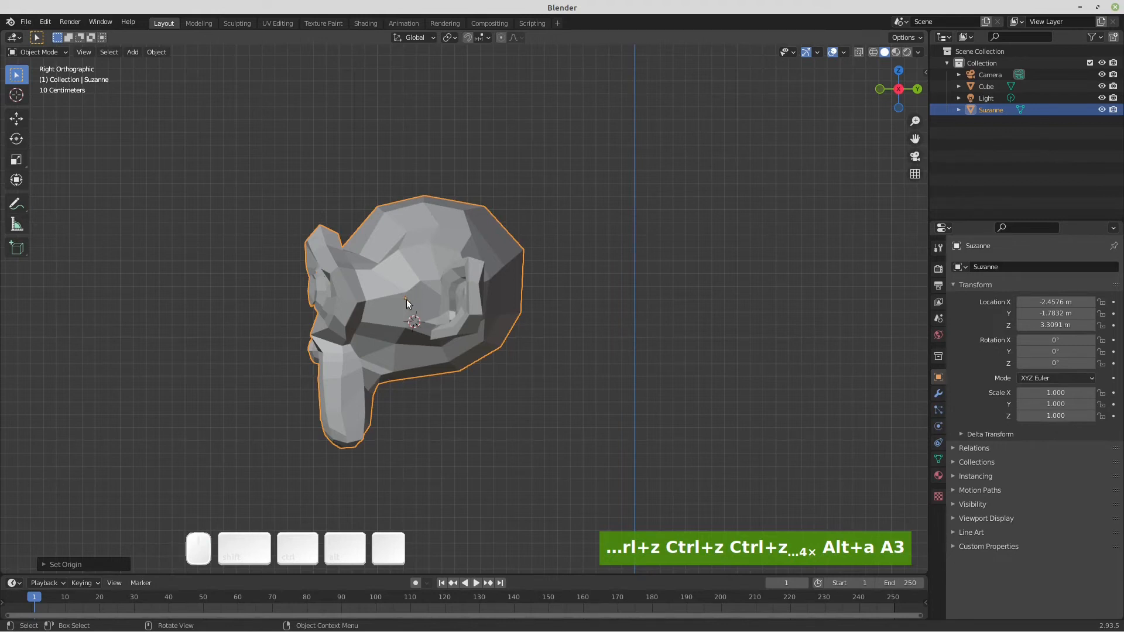
# Step: Set the Suzanne monkey head's origin to its Center of Mass (Volume) for comparison with the surface option
pyautogui.rightClick(623, 111)
pyautogui.moveTo(623, 111)
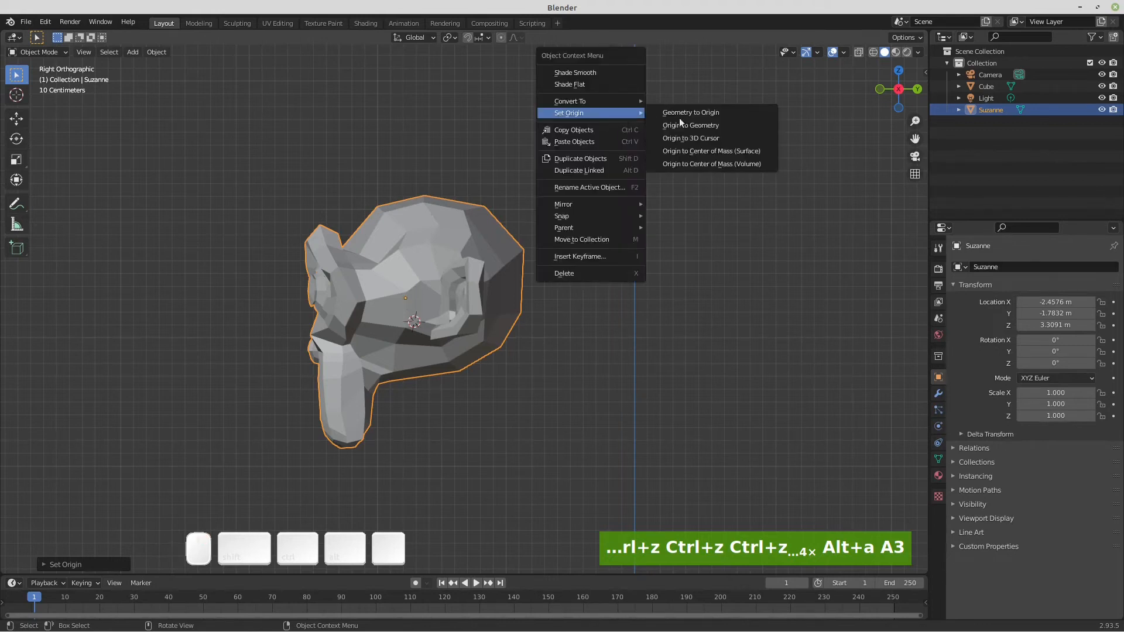
pyautogui.click(692, 164)
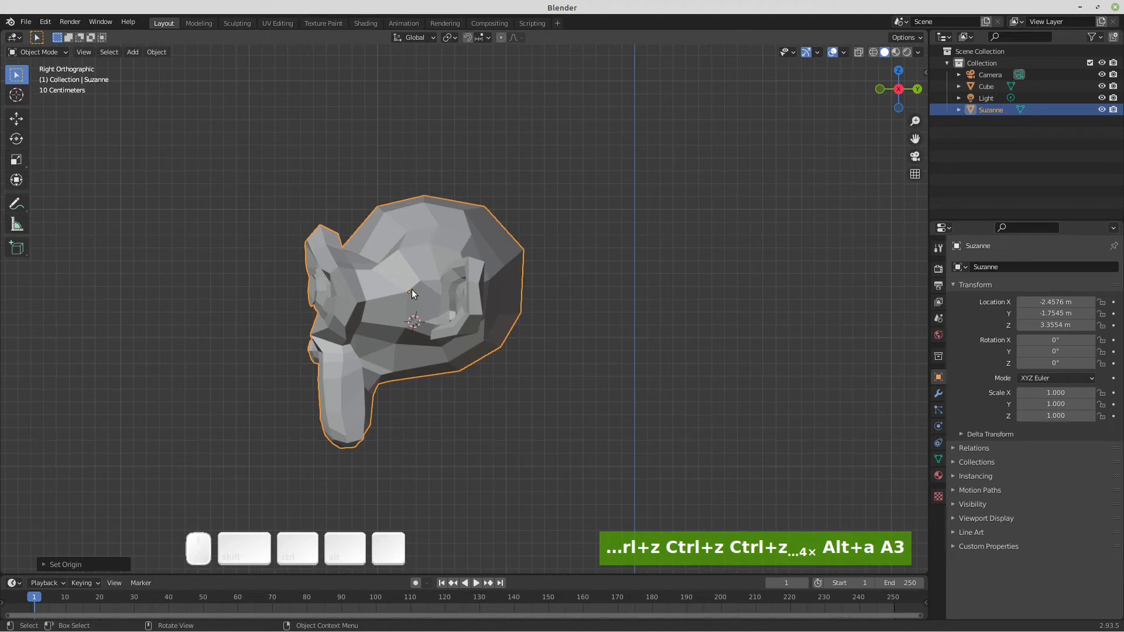
pyautogui.rightClick(586, 136)
pyautogui.moveTo(623, 135)
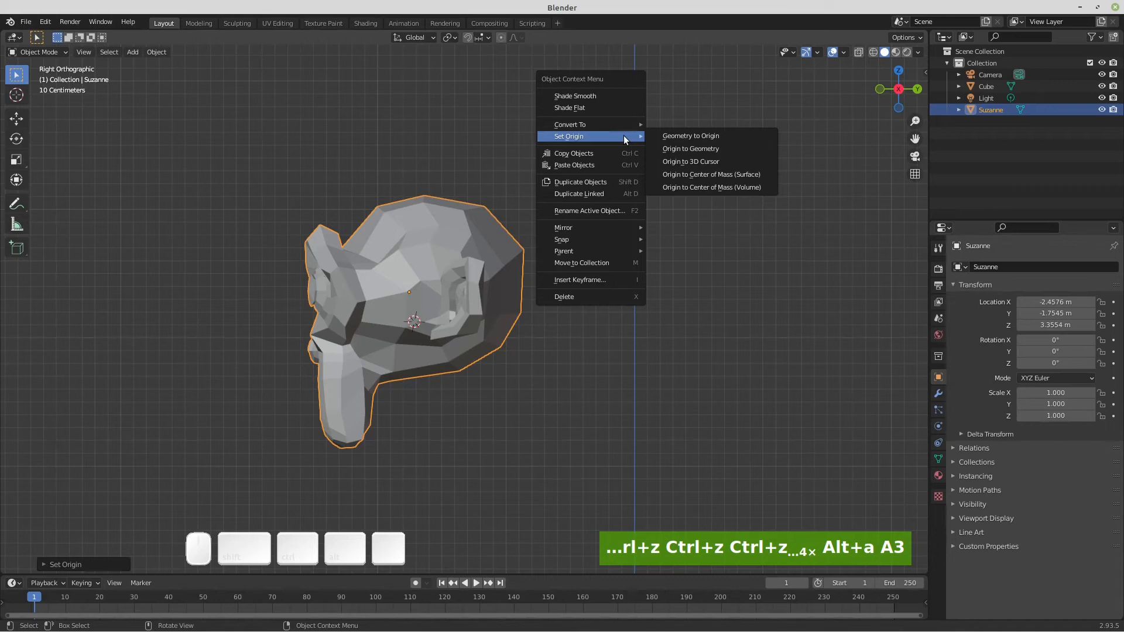
# Step: Snap the 3D cursor to an upper corner vertex of the unsubdivided cube in Edit Mode, and return to Object Mode
pyautogui.scroll(-3, 550, 375)
pyautogui.keyDown('shift'); pyautogui.moveTo(708, 418); pyautogui.dragTo(561, 294, button='middle'); pyautogui.keyUp('shift')
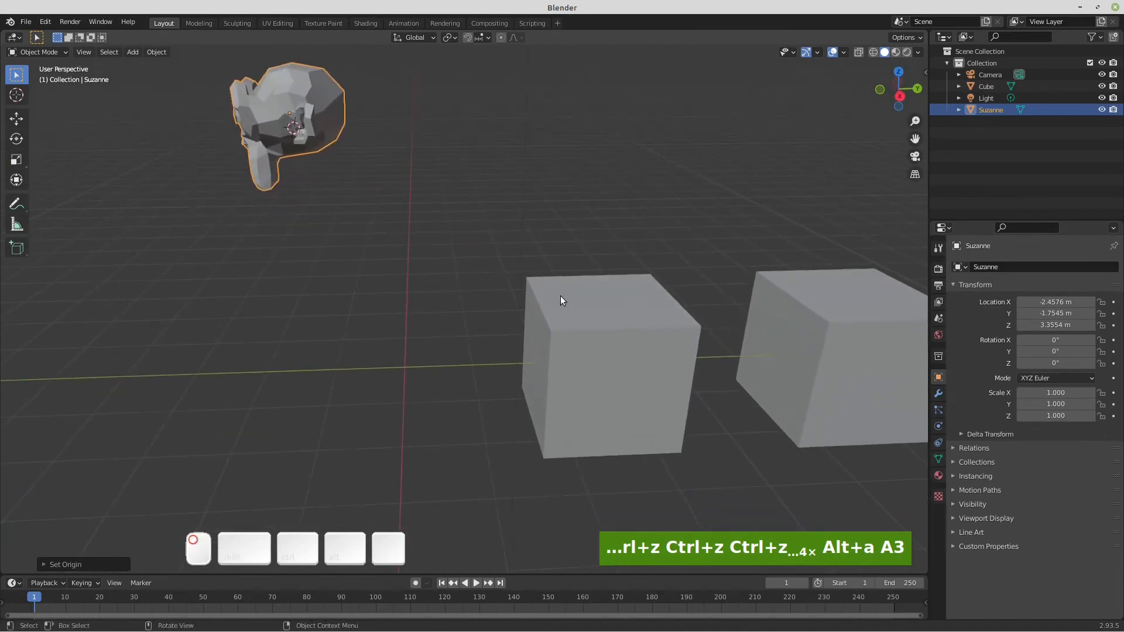
pyautogui.click(560, 301)
pyautogui.press('Tab')
pyautogui.click(760, 269)
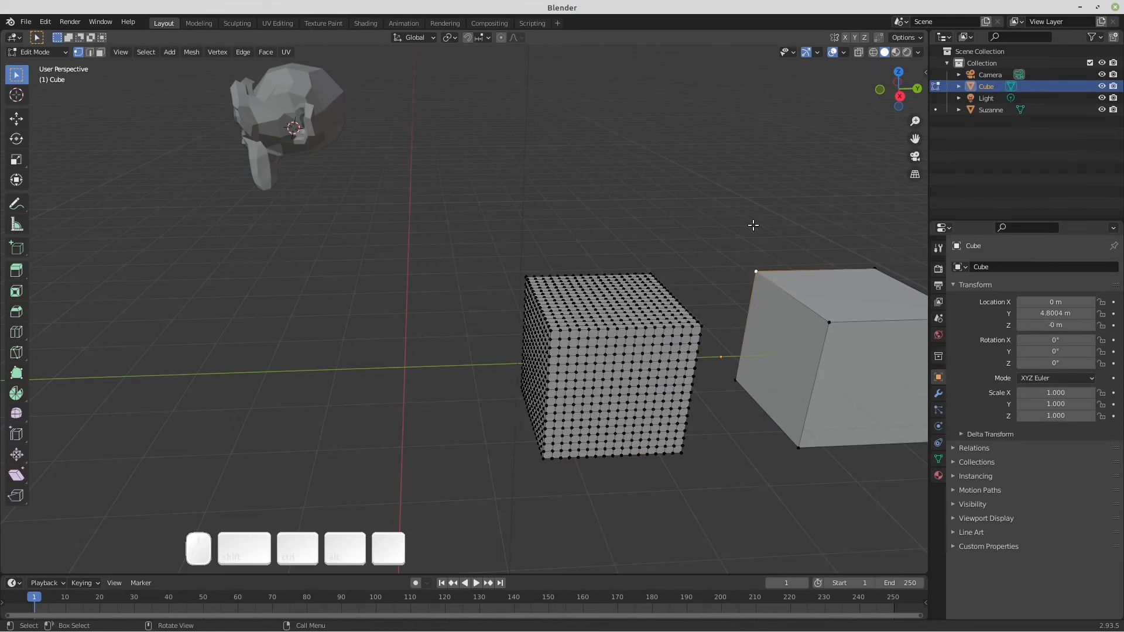
pyautogui.press('shift')
pyautogui.hotkey('shift', 's')
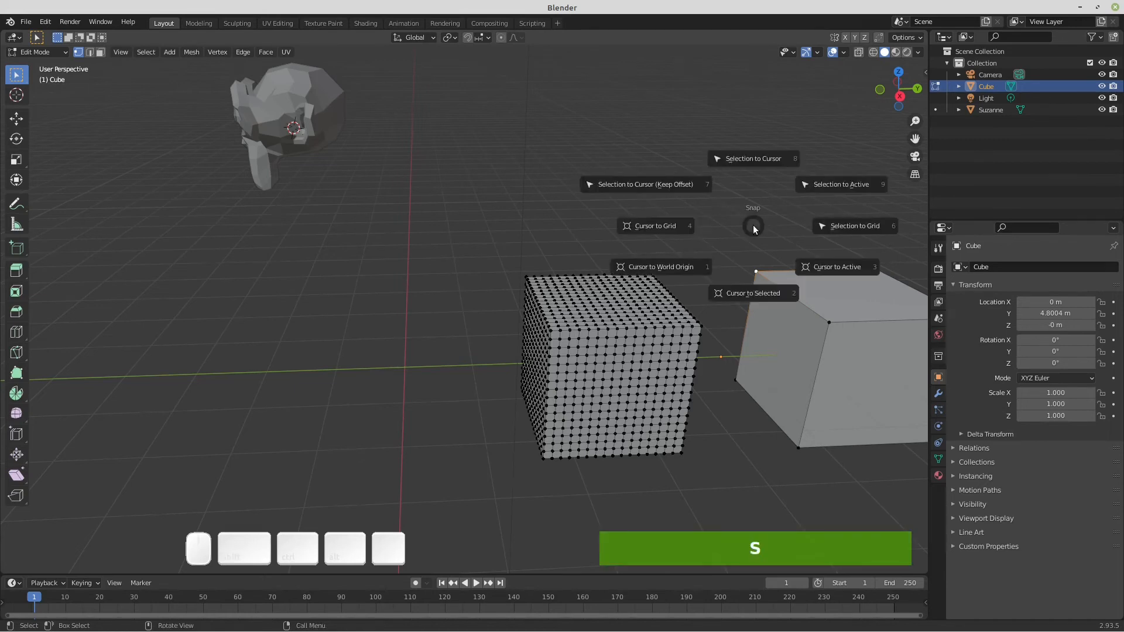
pyautogui.click(742, 293)
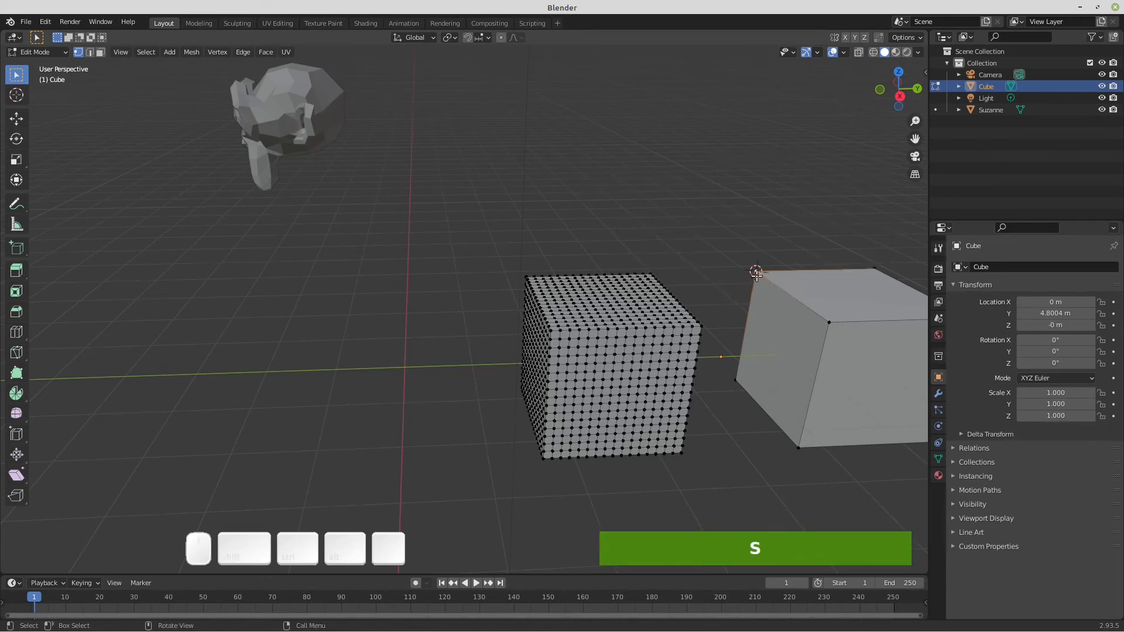
pyautogui.press('Tab')
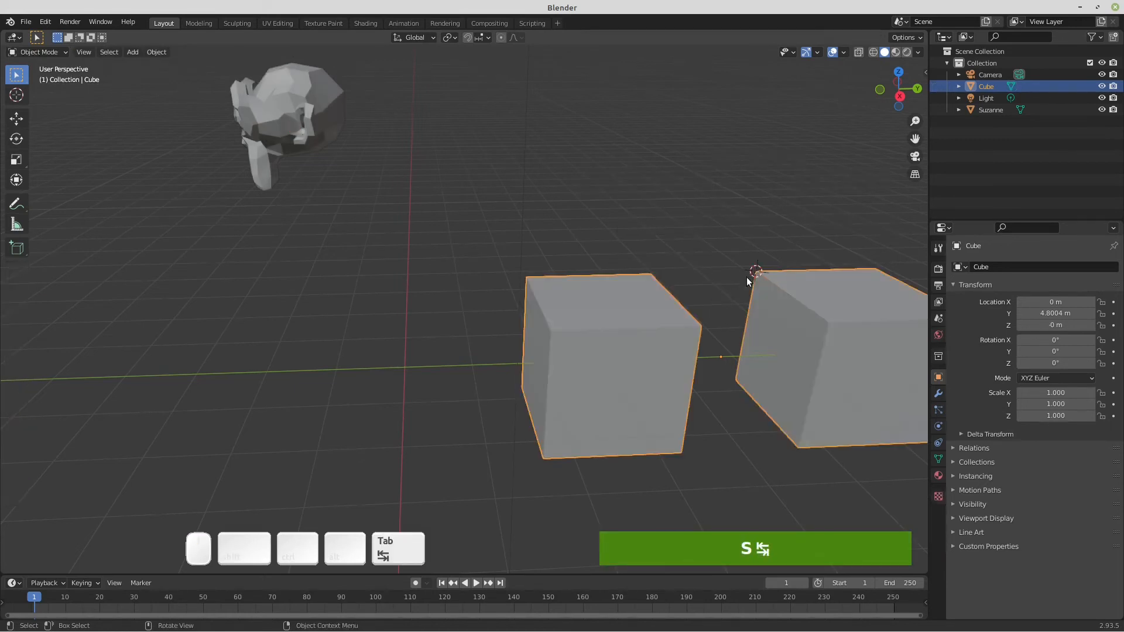
# Step: Set the two-cube object's origin to the 3D cursor and briefly check its position with the Move tool's gizmo
pyautogui.rightClick(536, 146)
pyautogui.moveTo(536, 147)
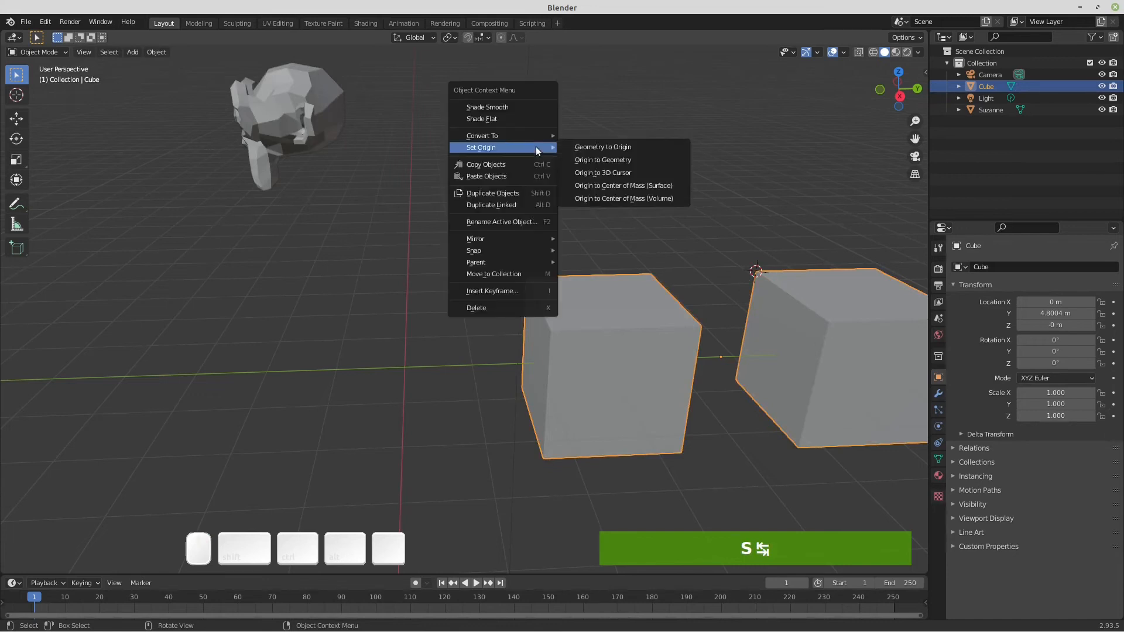
pyautogui.click(599, 171)
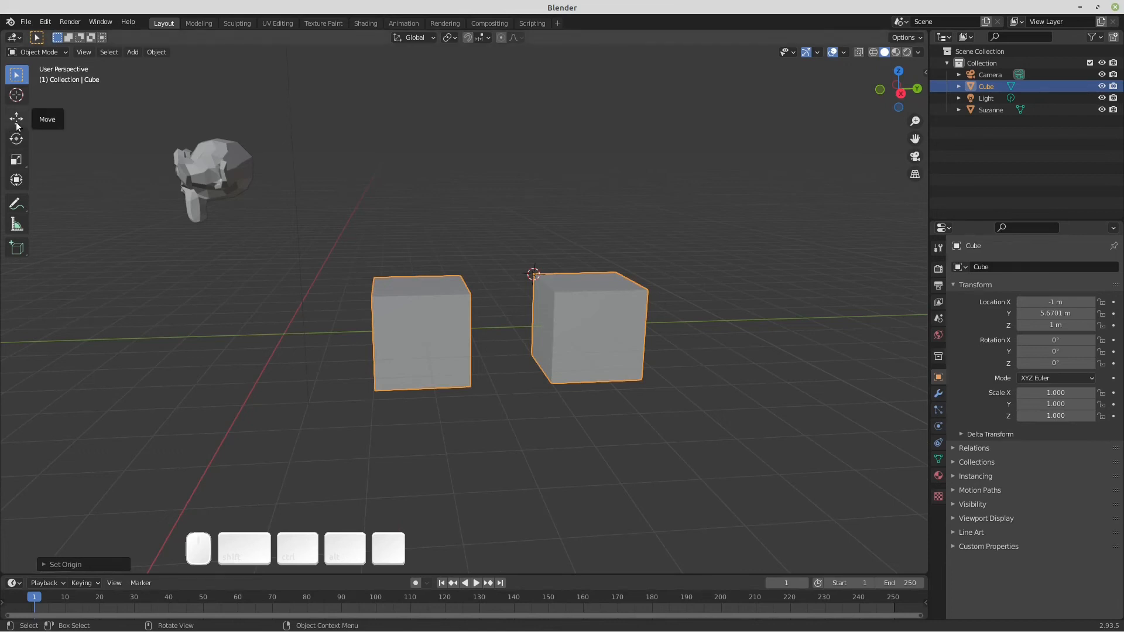
pyautogui.click(17, 119)
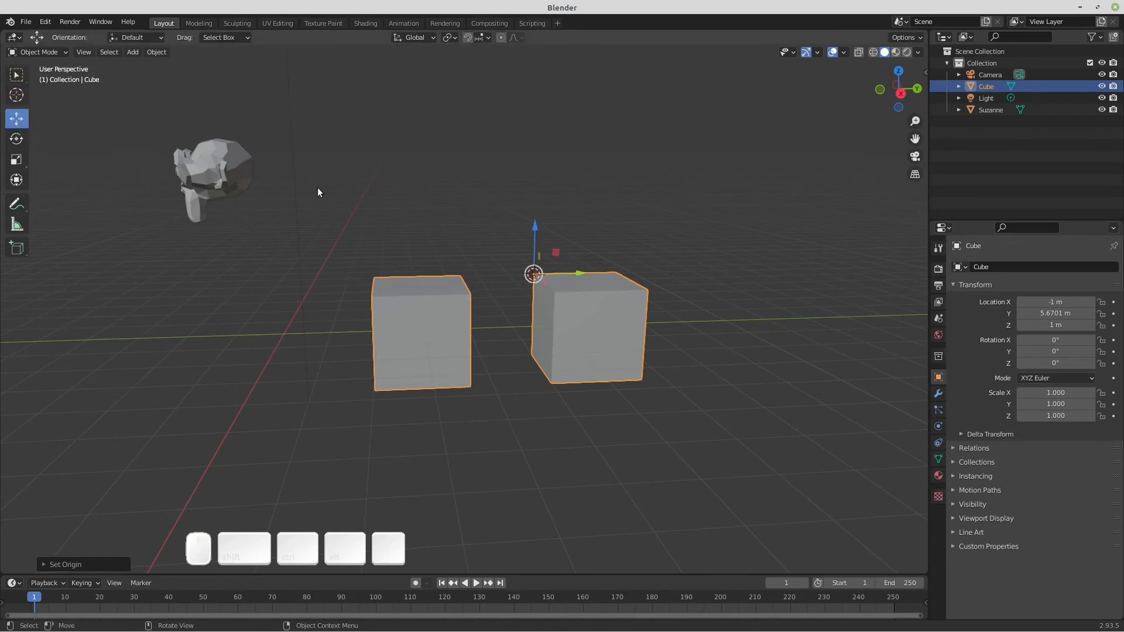
pyautogui.click(17, 74)
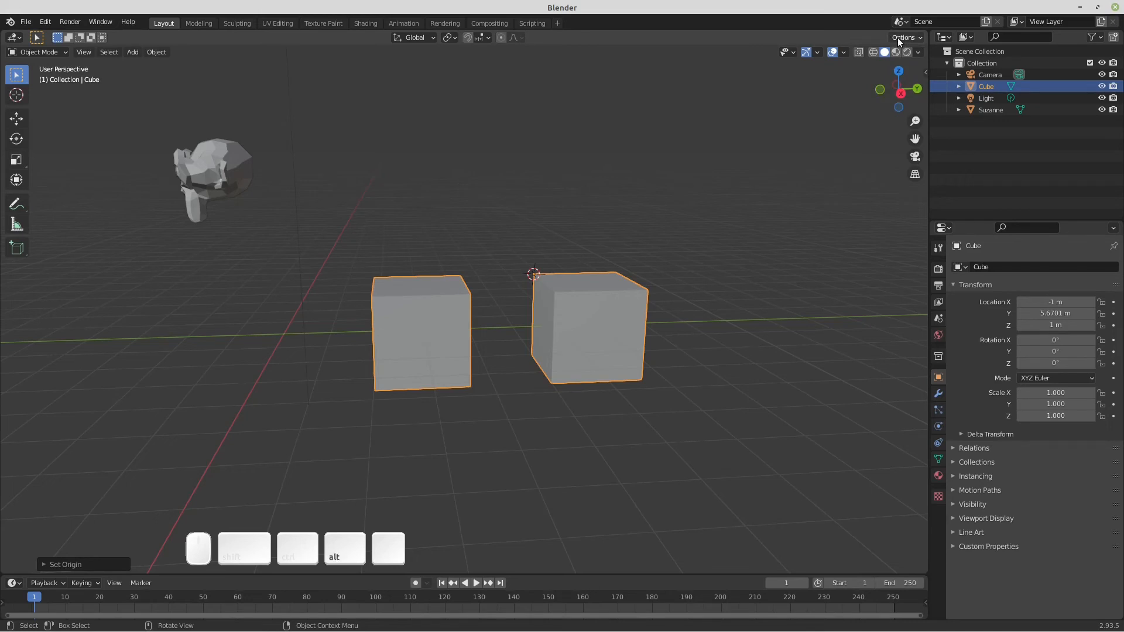
# Step: Turn on the Affect Only Origins transform option
pyautogui.keyDown('alt'); pyautogui.scroll(11, 898, 38); pyautogui.keyUp('alt')
pyautogui.keyDown('alt'); pyautogui.scroll(-10, 906, 40); pyautogui.keyUp('alt')
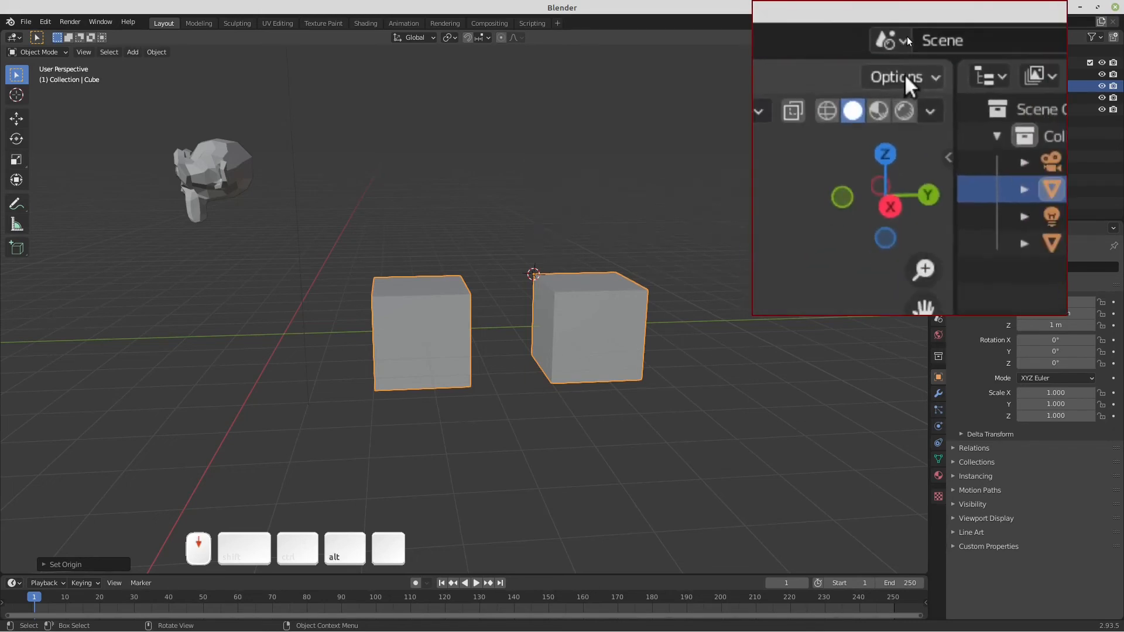
pyautogui.click(905, 37)
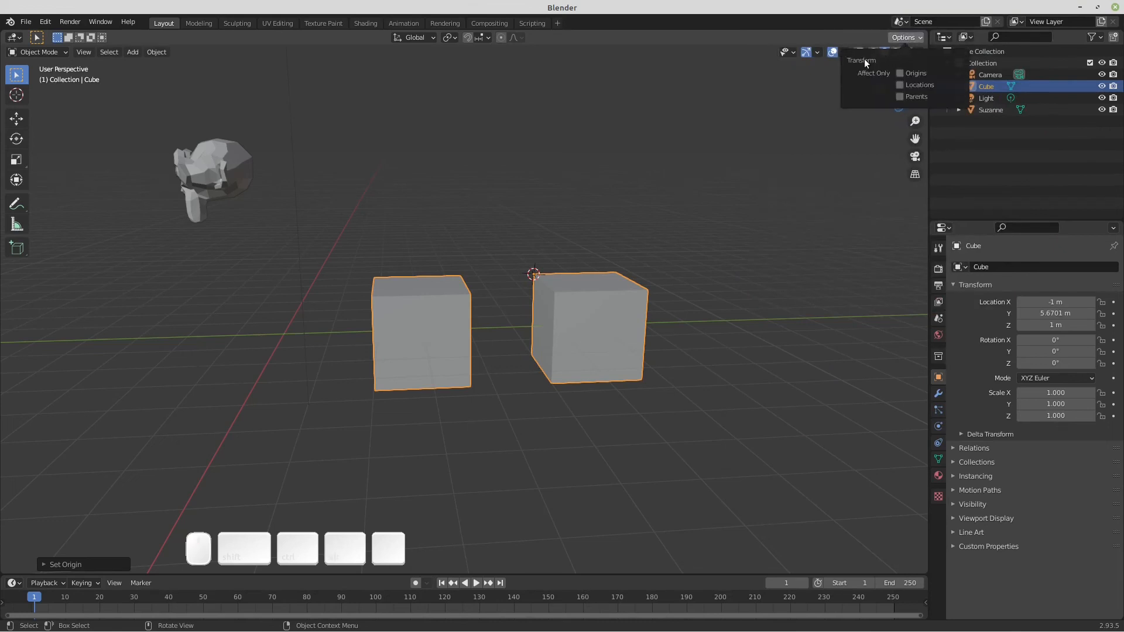
pyautogui.click(902, 70)
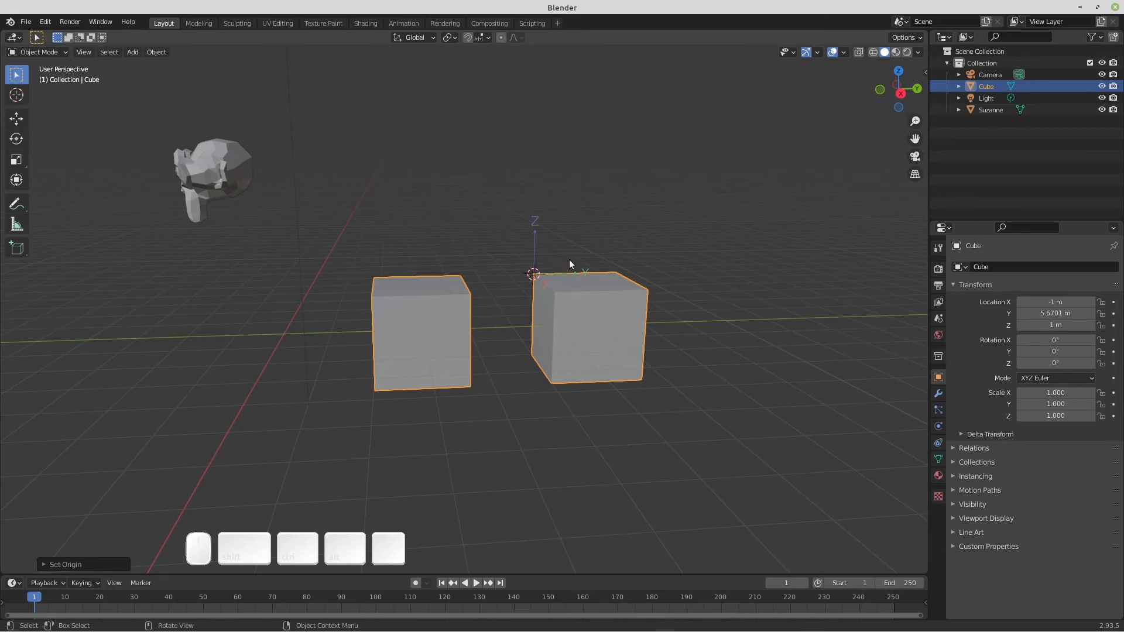
# Step: Move only the two-cube object's origin freely off the mesh to about X 3.44 m, Y 0.13 m, Z 1.38 m
pyautogui.press('g')
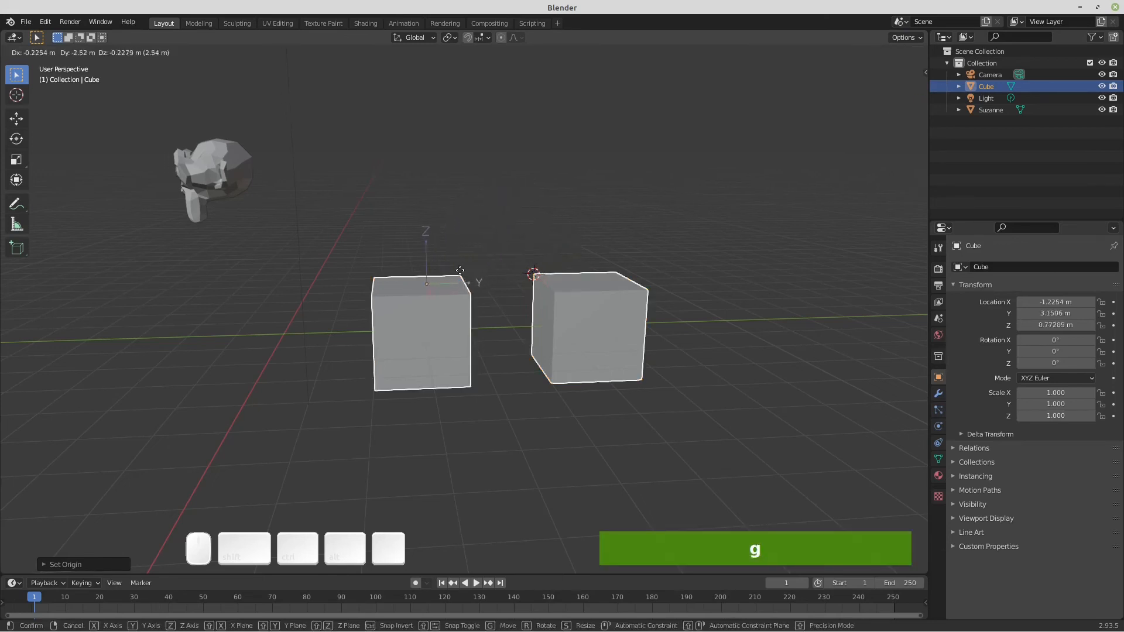
pyautogui.click(495, 227)
pyautogui.moveTo(494, 230); pyautogui.dragTo(529, 268, button='middle')
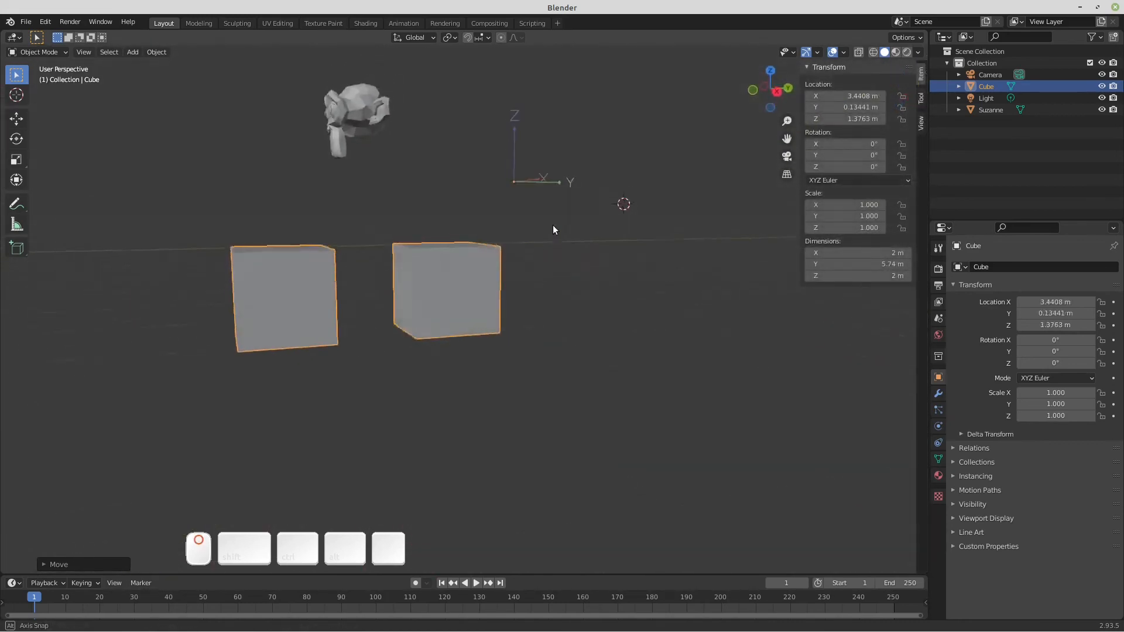
pyautogui.moveTo(553, 228); pyautogui.dragTo(579, 259, button='middle')
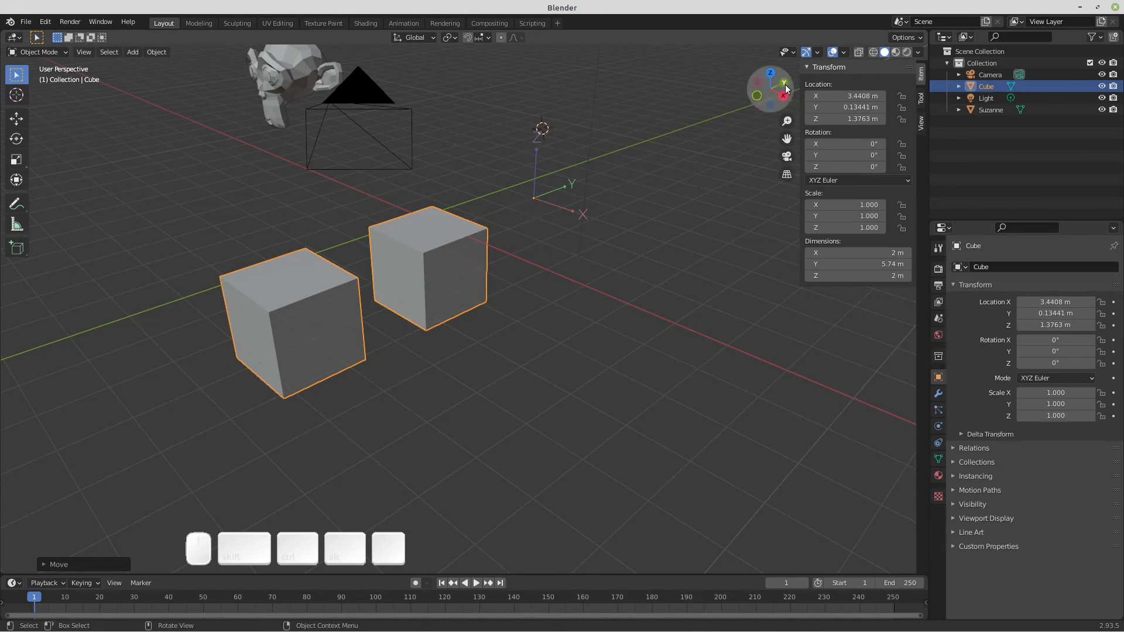
# Step: Move the origin with vertex snapping onto the far cube's nearest top corner, and turn off Affect Only Origins
pyautogui.click(904, 37)
pyautogui.click(900, 73)
pyautogui.click(902, 68)
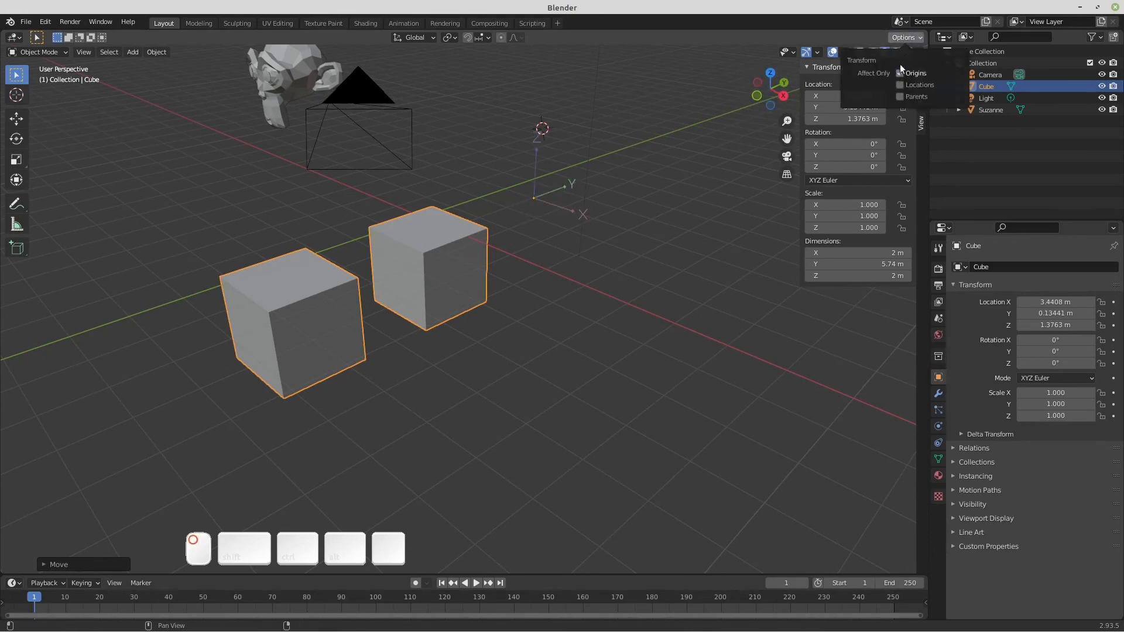
pyautogui.click(480, 40)
pyautogui.click(471, 84)
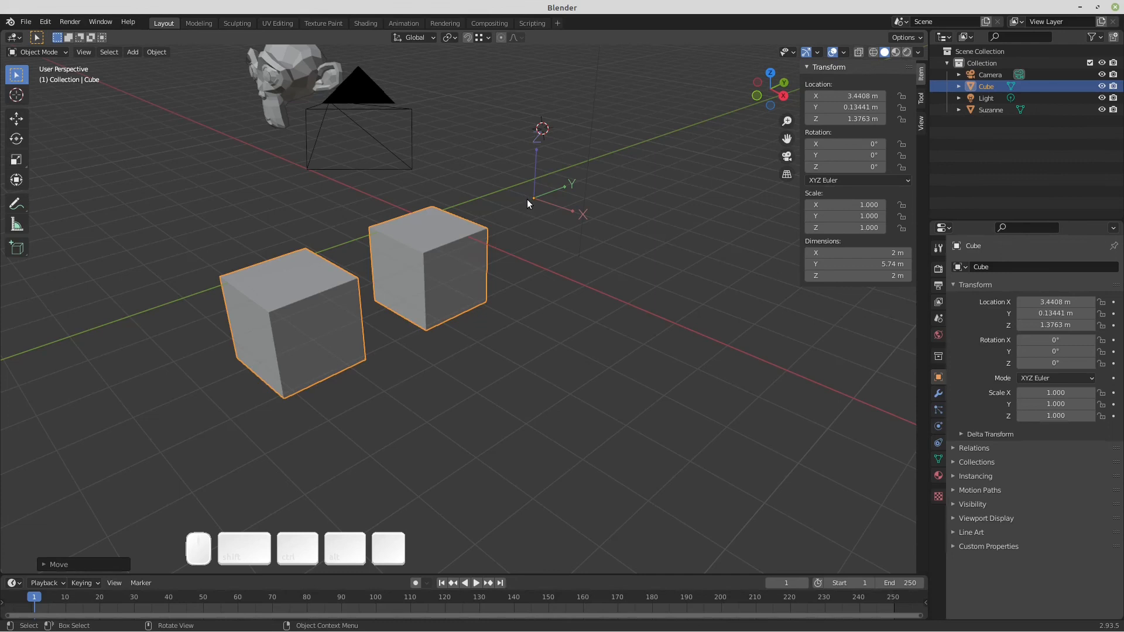
pyautogui.press('g')
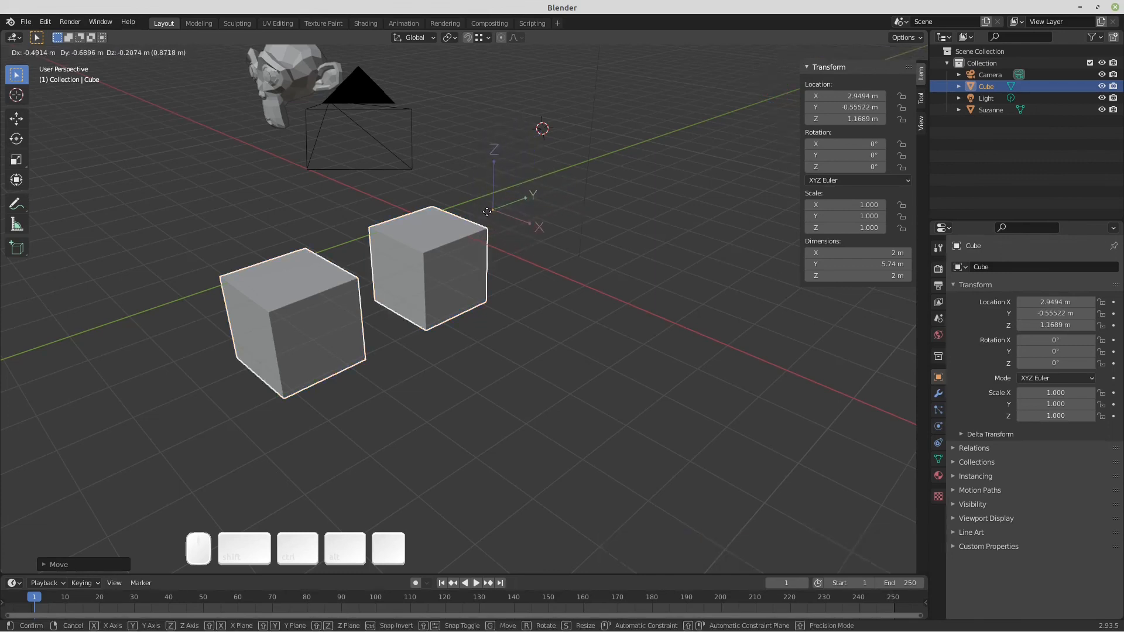
pyautogui.press('ctrl')
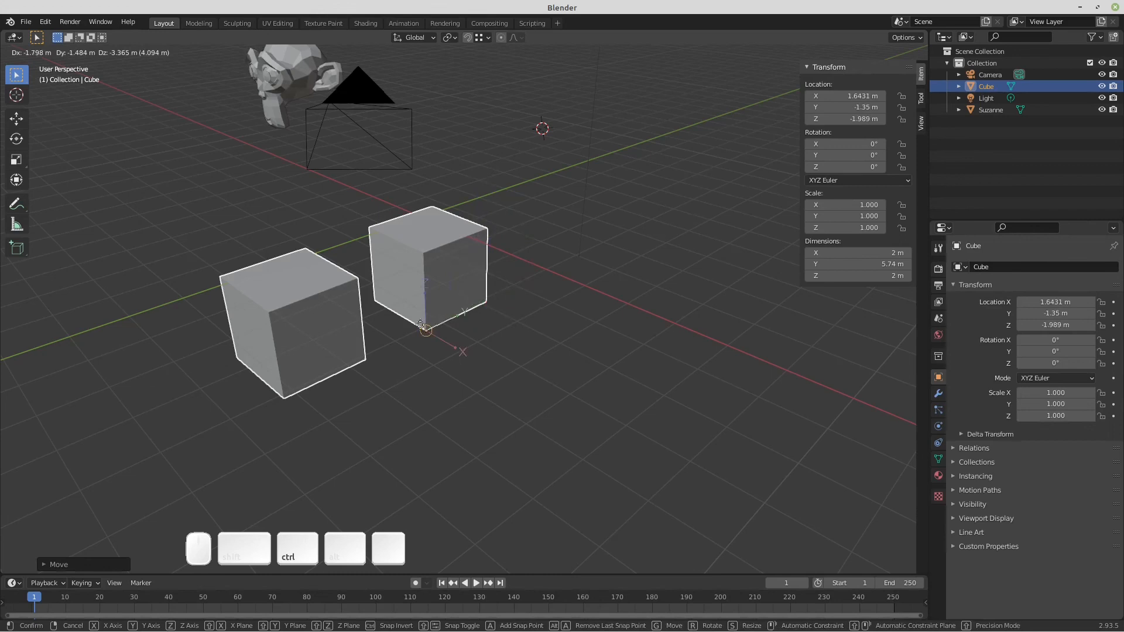
pyautogui.click(420, 260)
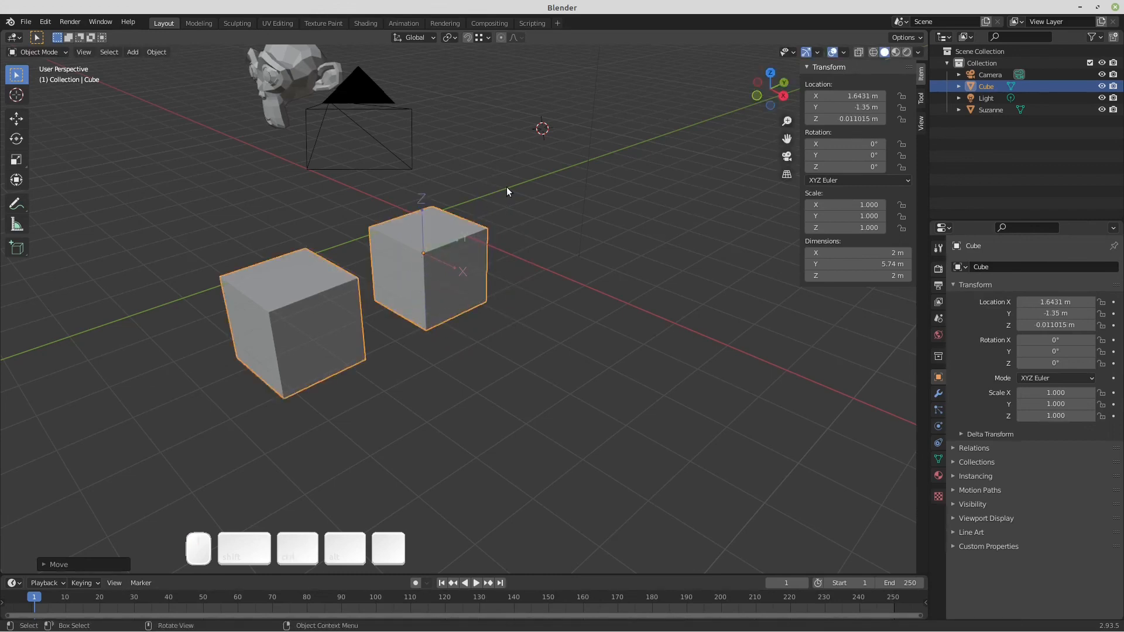
pyautogui.click(903, 37)
pyautogui.click(909, 73)
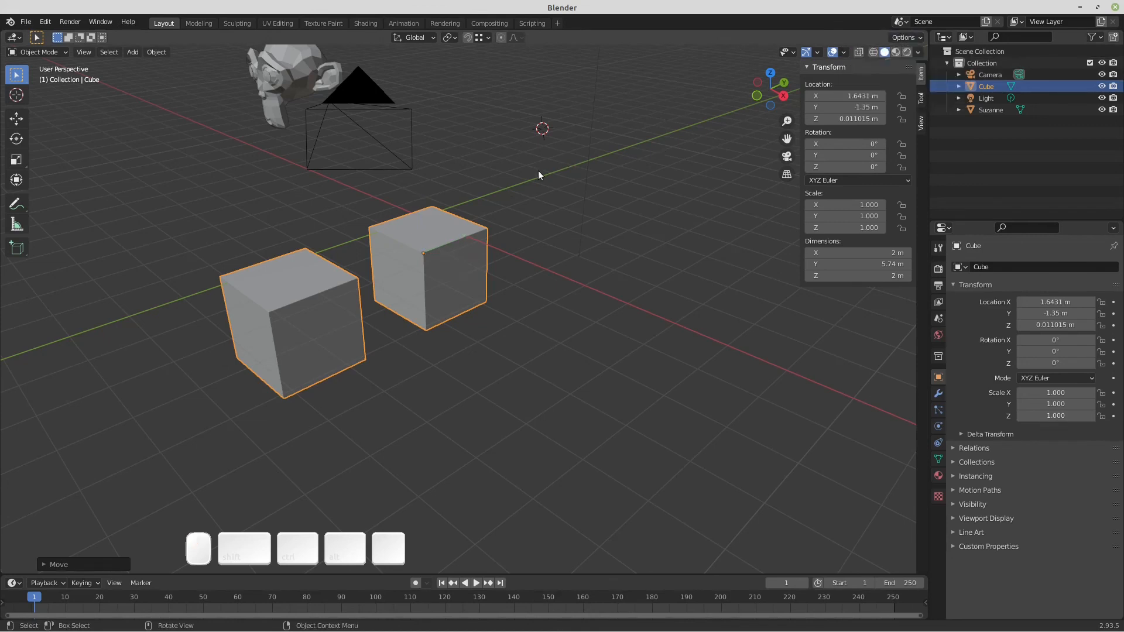